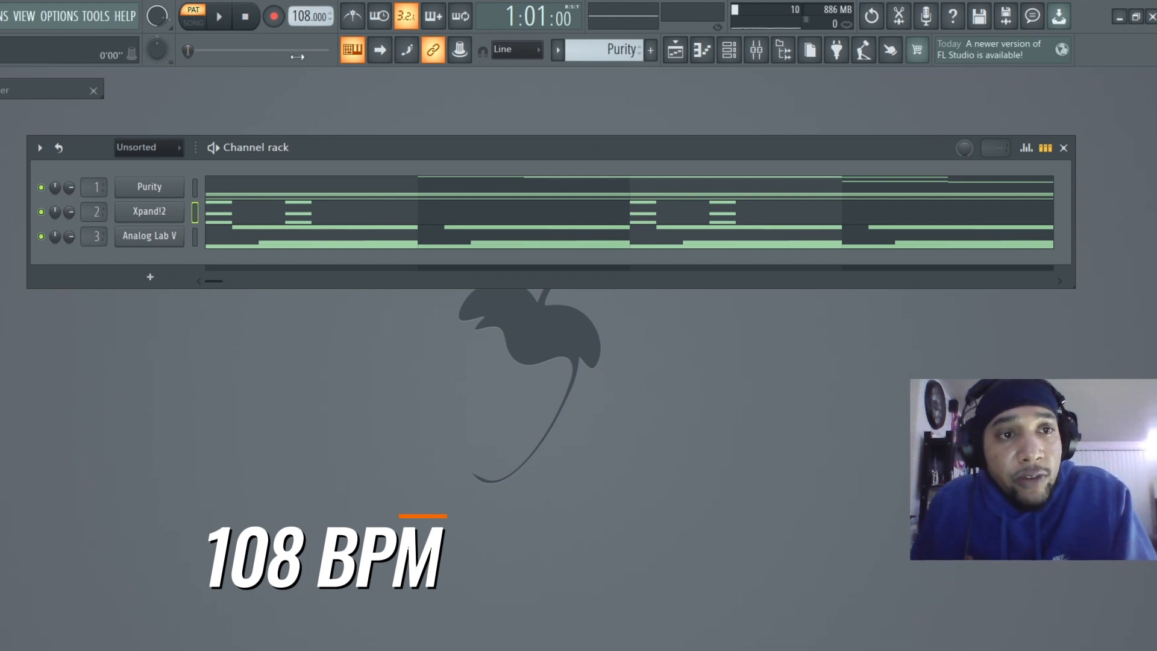
- Mute the Analog Lab V and Xpand!2 channels, and check which preset Purity uses in its plugin window
{"action": "left_click", "coordinate": [41, 236]}
{"action": "left_click", "coordinate": [41, 212]}
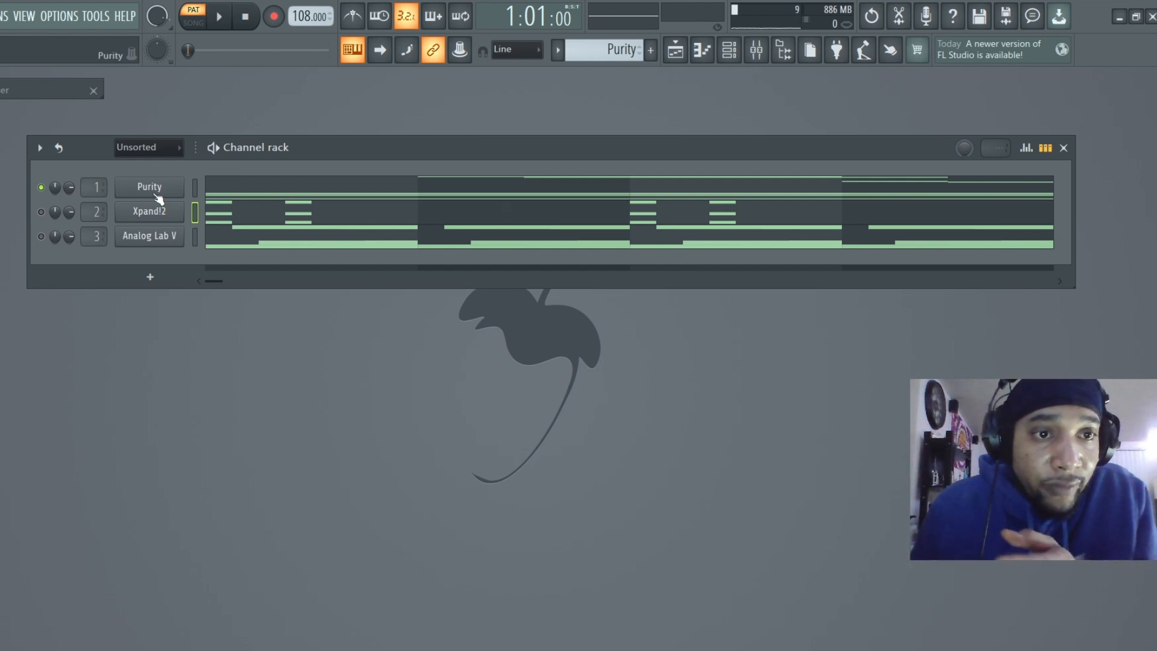
{"action": "left_click", "coordinate": [155, 193]}
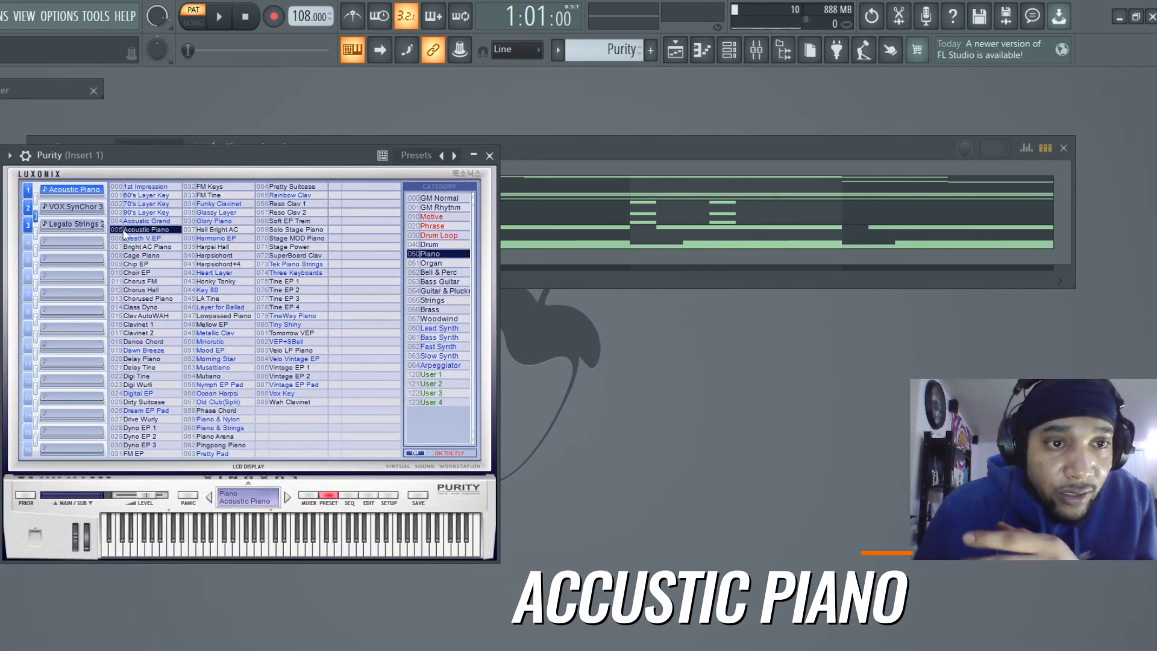
{"action": "left_click", "coordinate": [491, 157]}
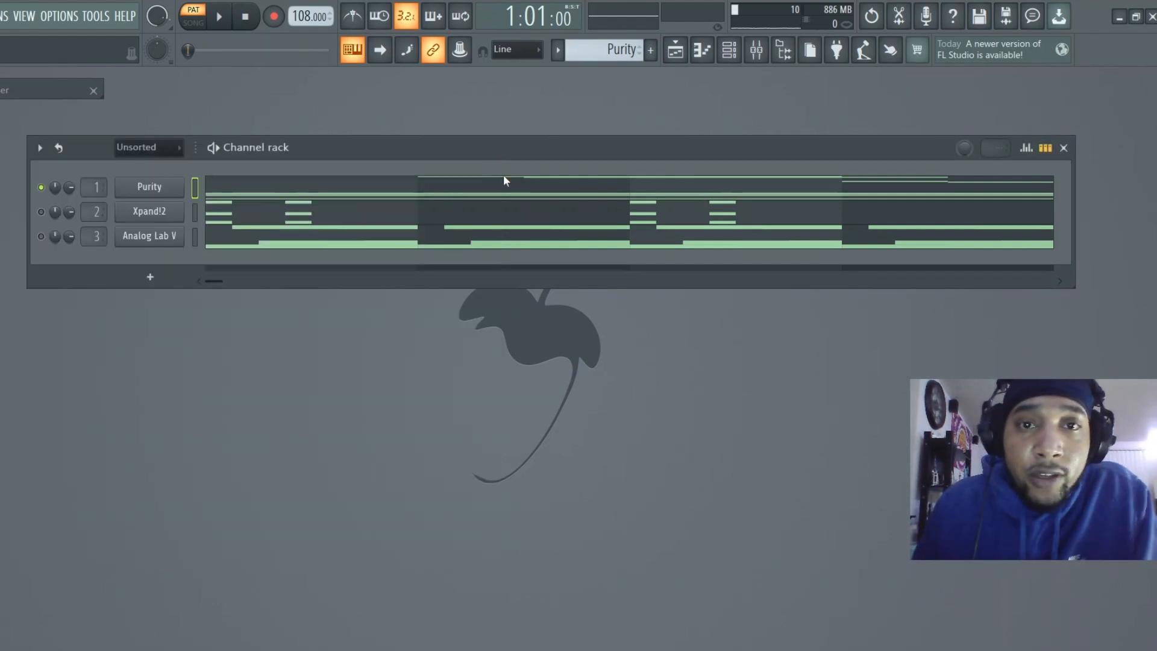
- Open Purity's notes in the piano roll and select the F#5, F5, D#5 and A#4 chord in the first two bars
{"action": "left_click", "coordinate": [503, 177]}
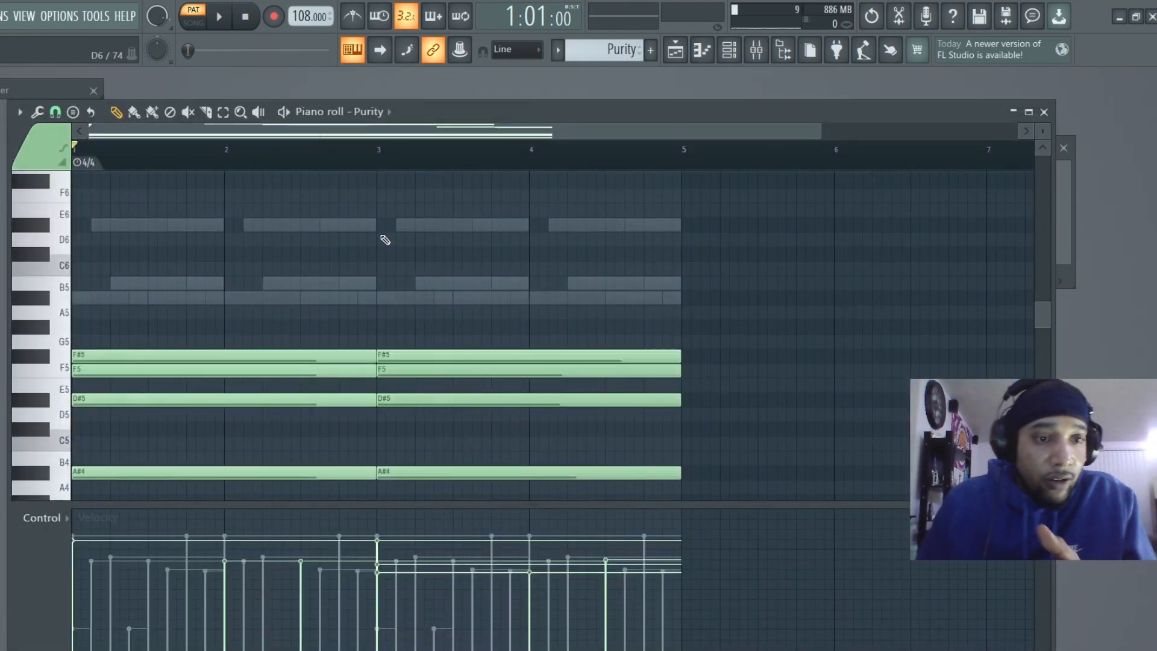
{"action": "scroll", "coordinate": [385, 240], "scroll_direction": "down", "scroll_amount": 1}
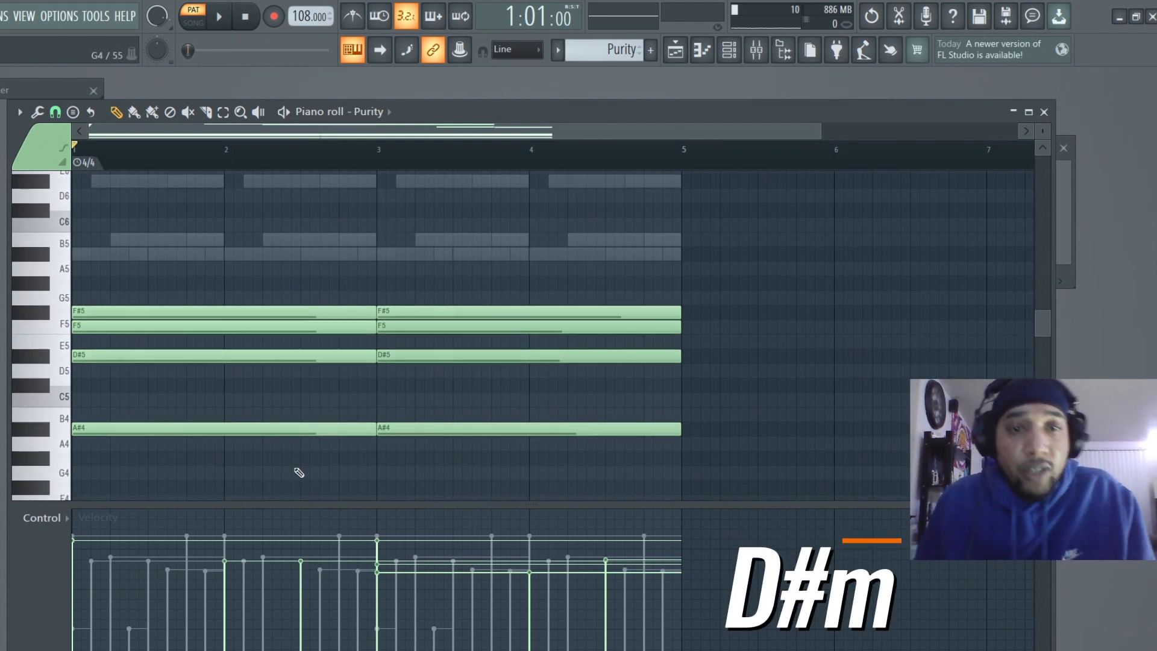
{"action": "left_click_drag", "start_coordinate": [331, 465], "coordinate": [47, 247]}
{"action": "scroll", "coordinate": [251, 241], "scroll_direction": "down", "scroll_amount": 4}
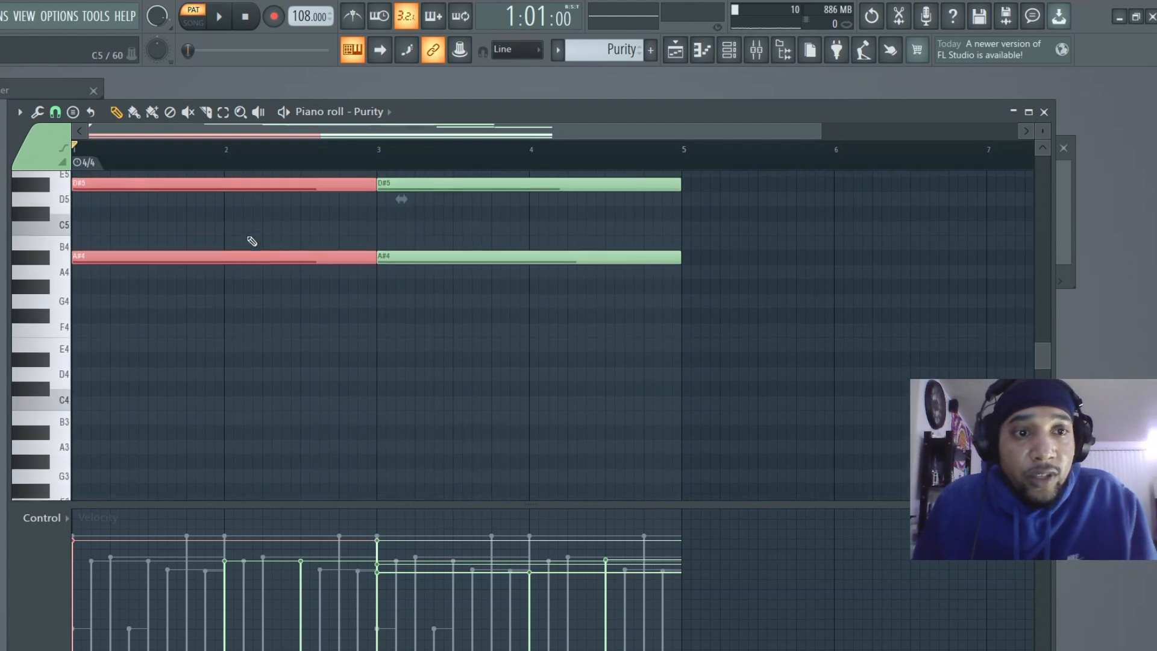
{"action": "scroll", "coordinate": [251, 240], "scroll_direction": "up", "scroll_amount": 4}
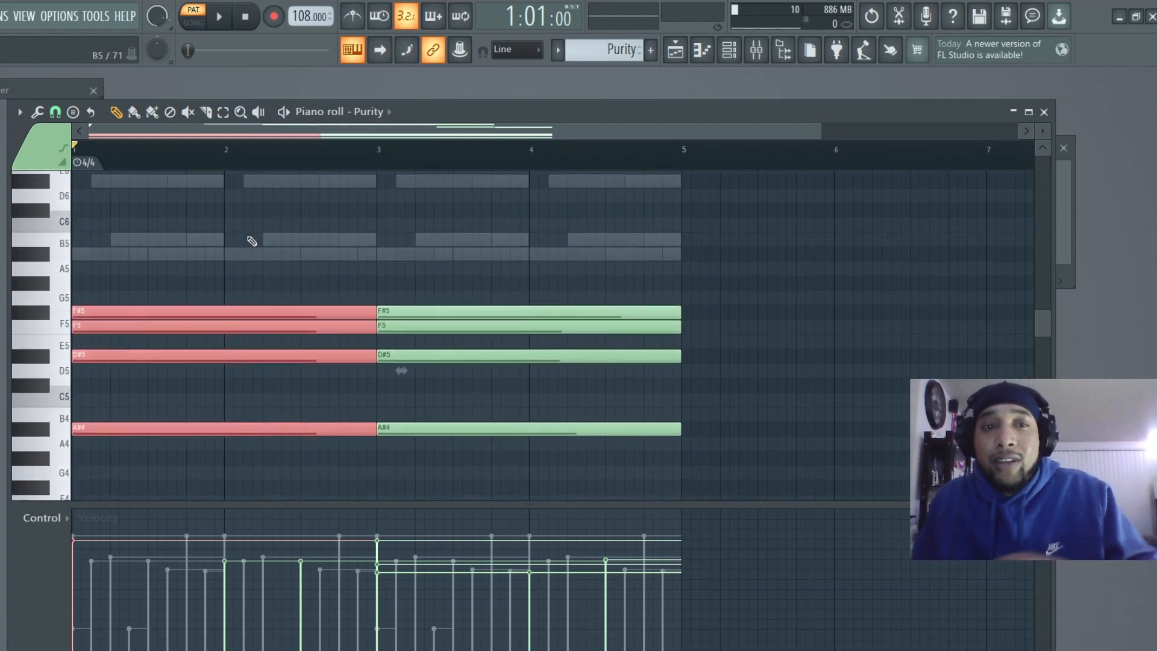
- Compare Purity's high melody notes F#7, F7, B6 and A#6 with the sustained chord by selecting each group
{"action": "scroll", "coordinate": [315, 284], "scroll_direction": "up", "scroll_amount": 8}
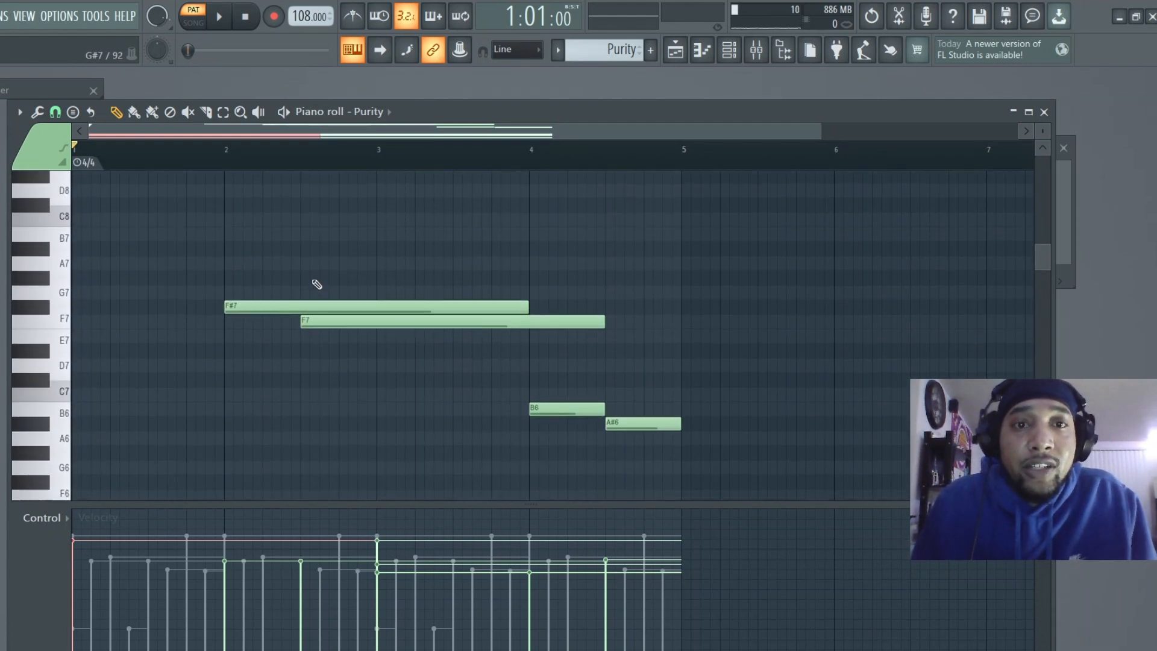
{"action": "left_click_drag", "start_coordinate": [218, 248], "coordinate": [677, 457]}
{"action": "scroll", "coordinate": [656, 421], "scroll_direction": "down", "scroll_amount": 4}
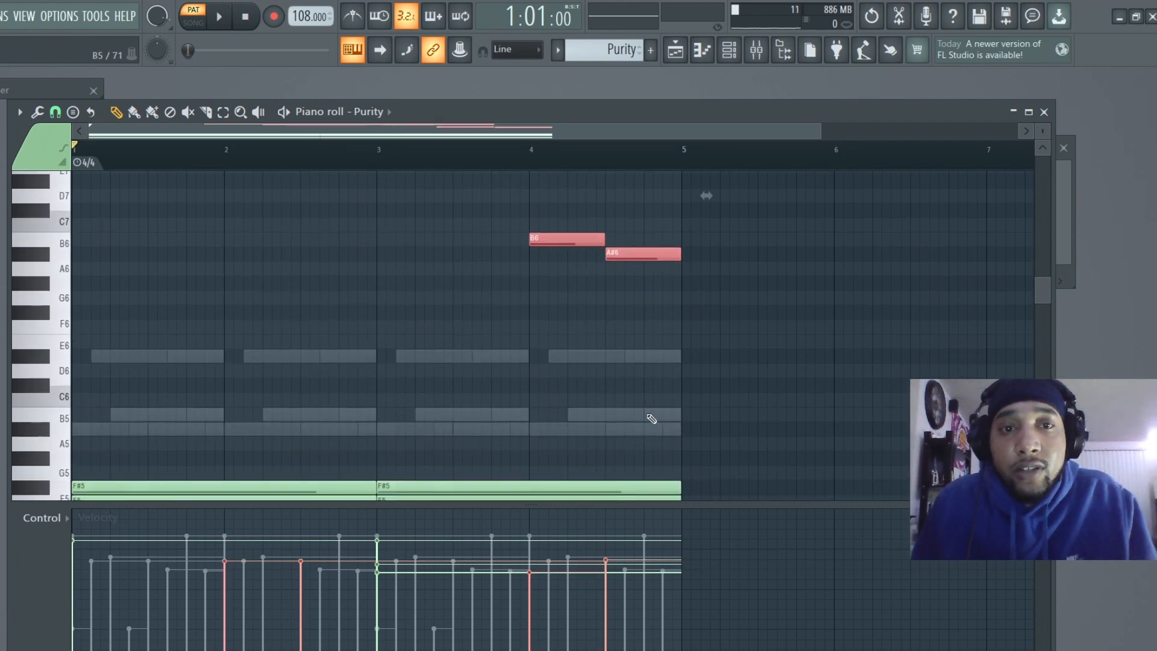
{"action": "scroll", "coordinate": [652, 418], "scroll_direction": "down", "scroll_amount": 3}
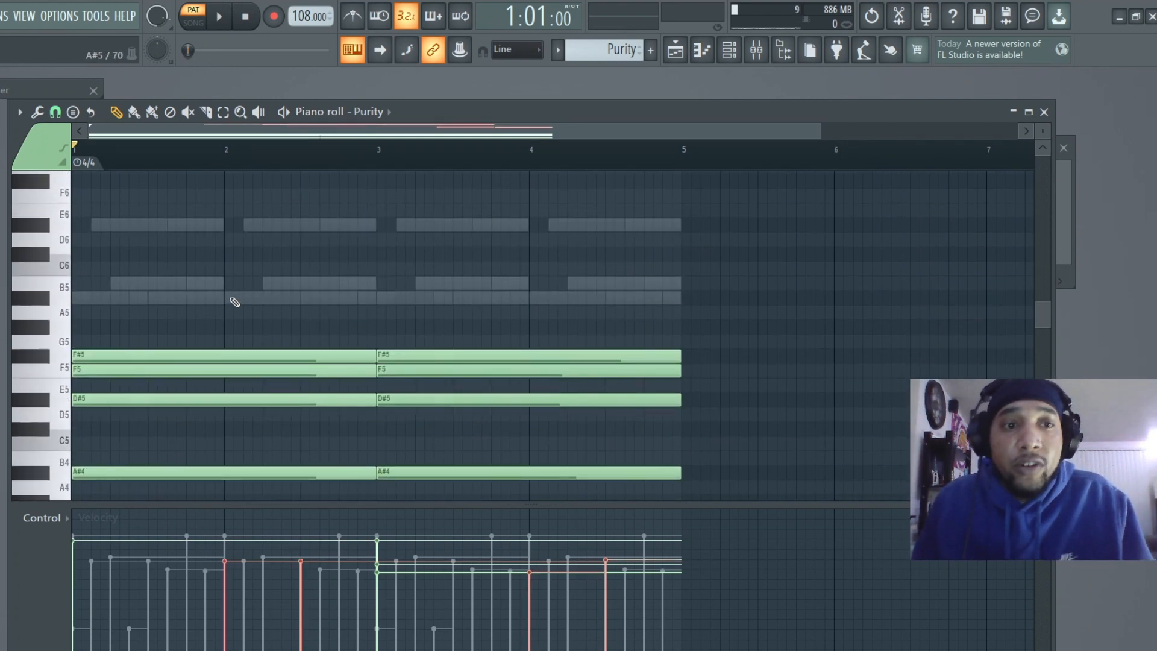
{"action": "left_click_drag", "start_coordinate": [229, 280], "coordinate": [159, 480]}
{"action": "scroll", "coordinate": [524, 319], "scroll_direction": "up", "scroll_amount": 6}
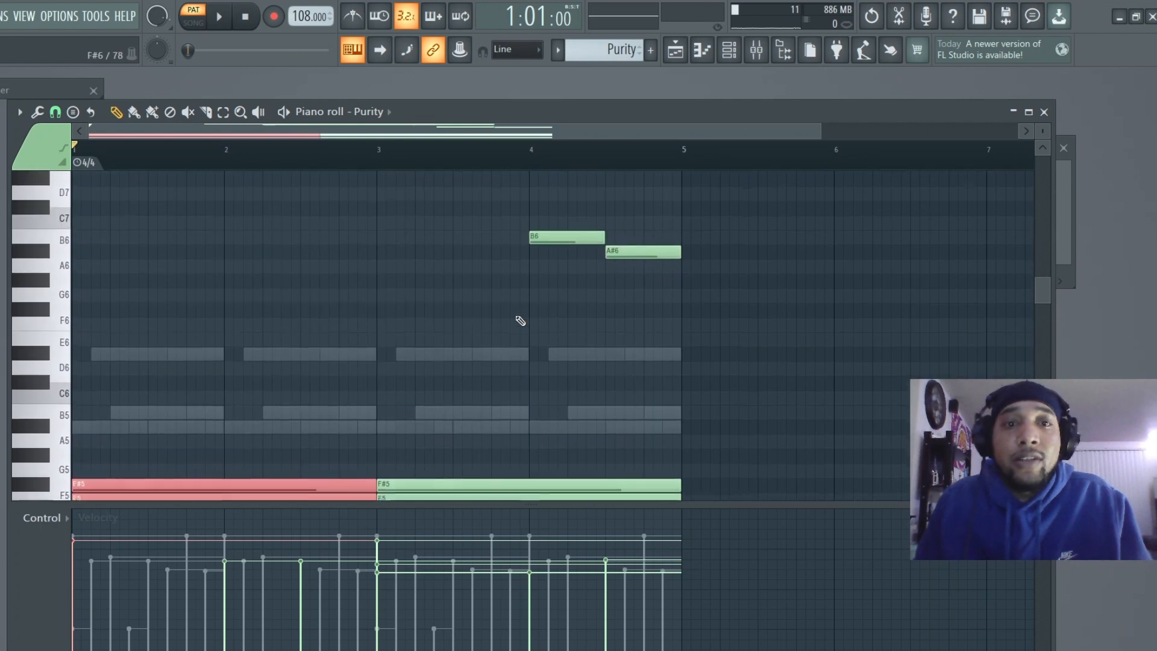
{"action": "left_click_drag", "start_coordinate": [152, 205], "coordinate": [681, 409]}
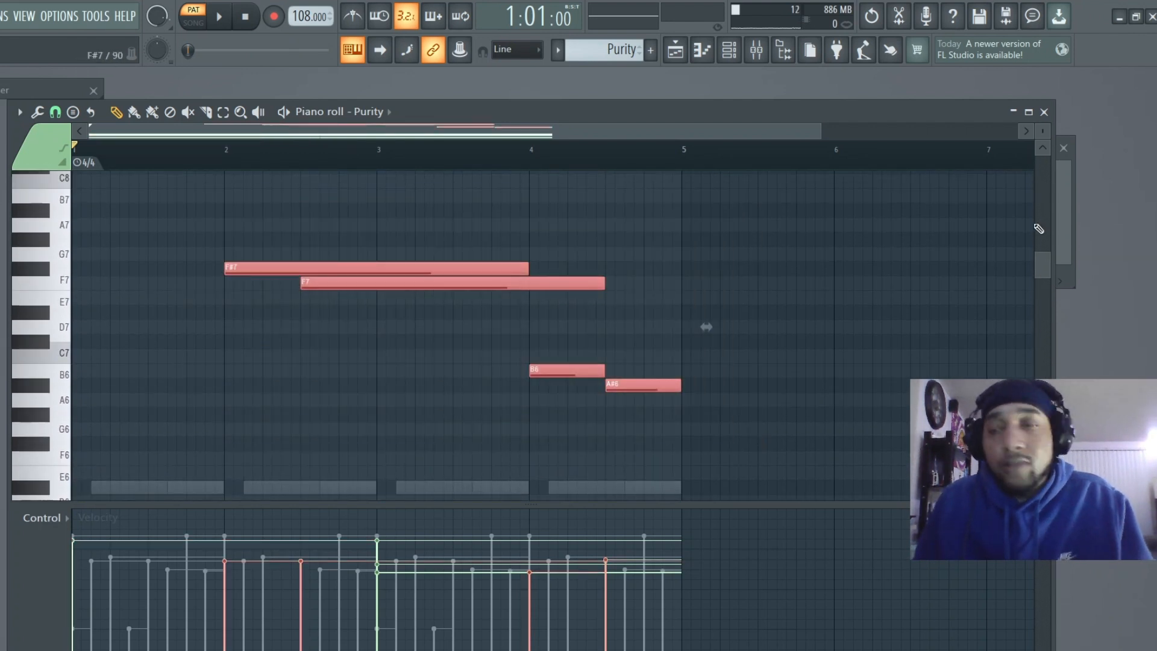
- Close the Purity piano roll and play the pattern with only Purity audible, stopping near the end of bar 4
{"action": "left_click", "coordinate": [1043, 113]}
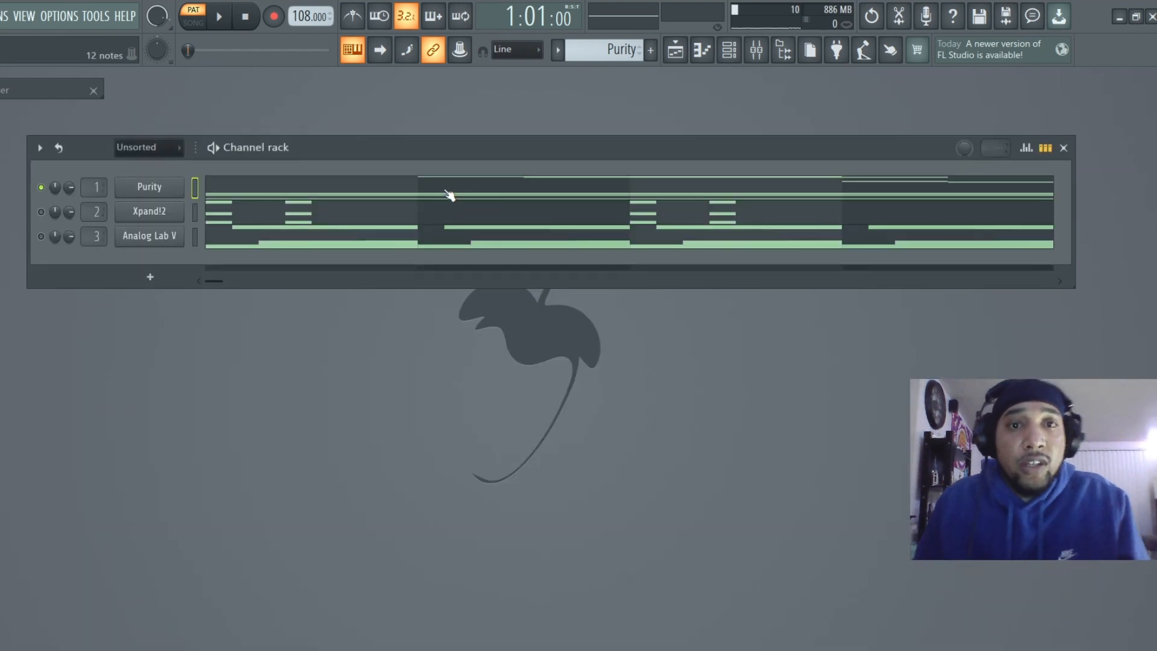
{"action": "key", "text": "space"}
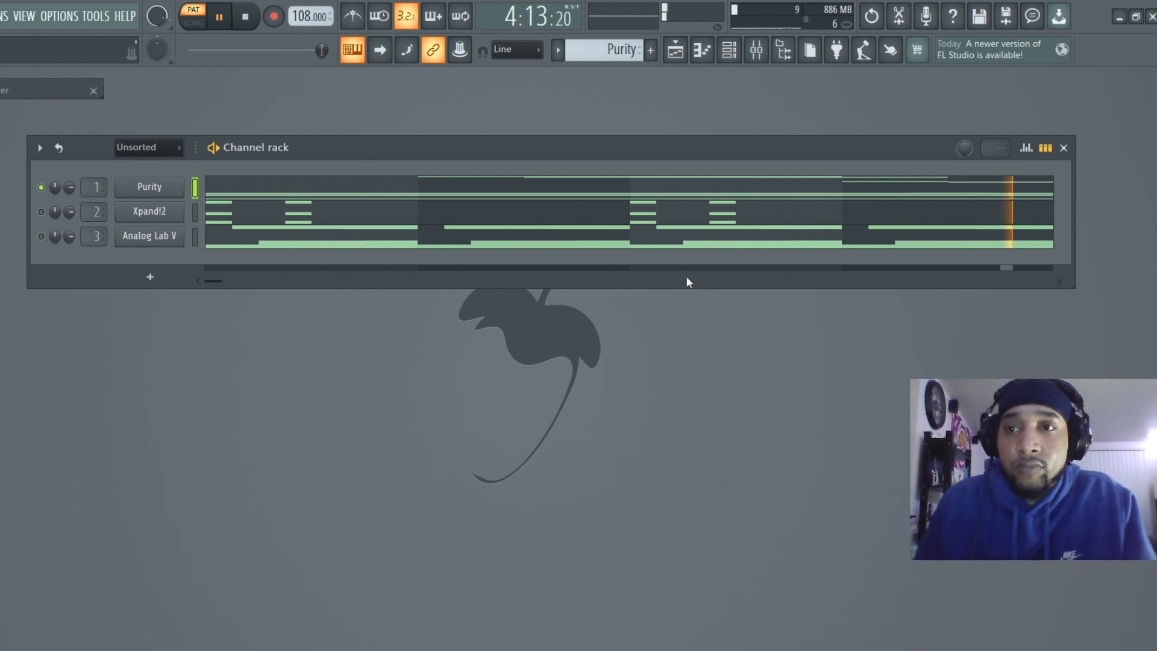
{"action": "key", "text": "space"}
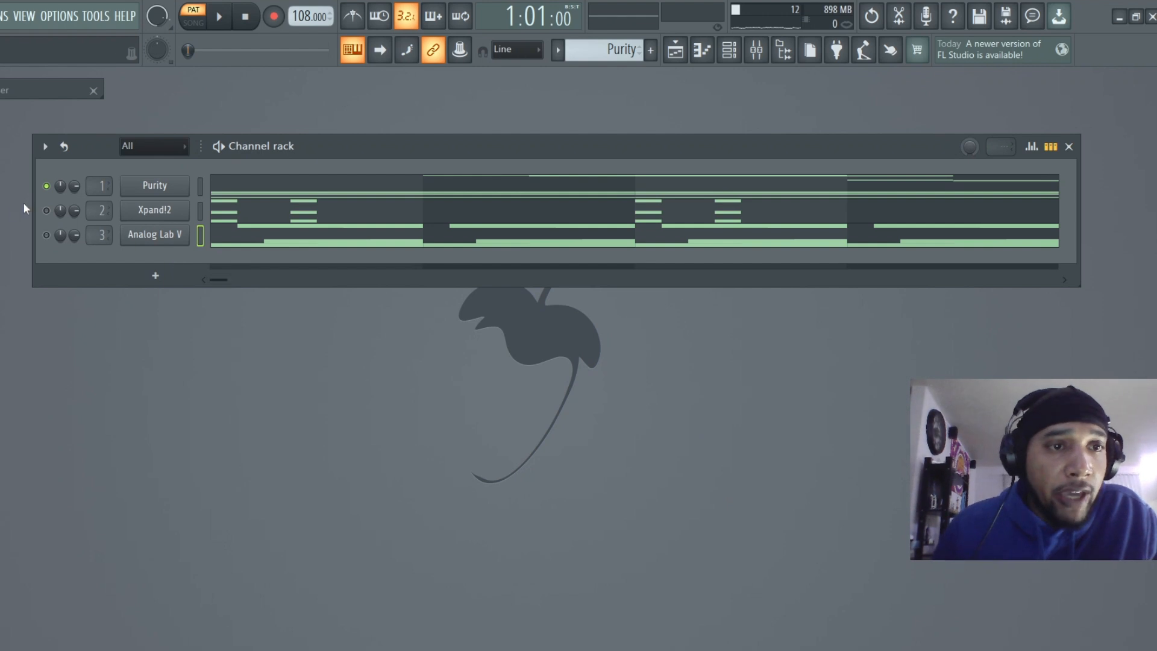
- Mute Purity so only Xpand!2 is active, and check the sound loaded in the Xpand!2 plugin
{"action": "left_click", "coordinate": [46, 186]}
{"action": "left_click", "coordinate": [188, 209]}
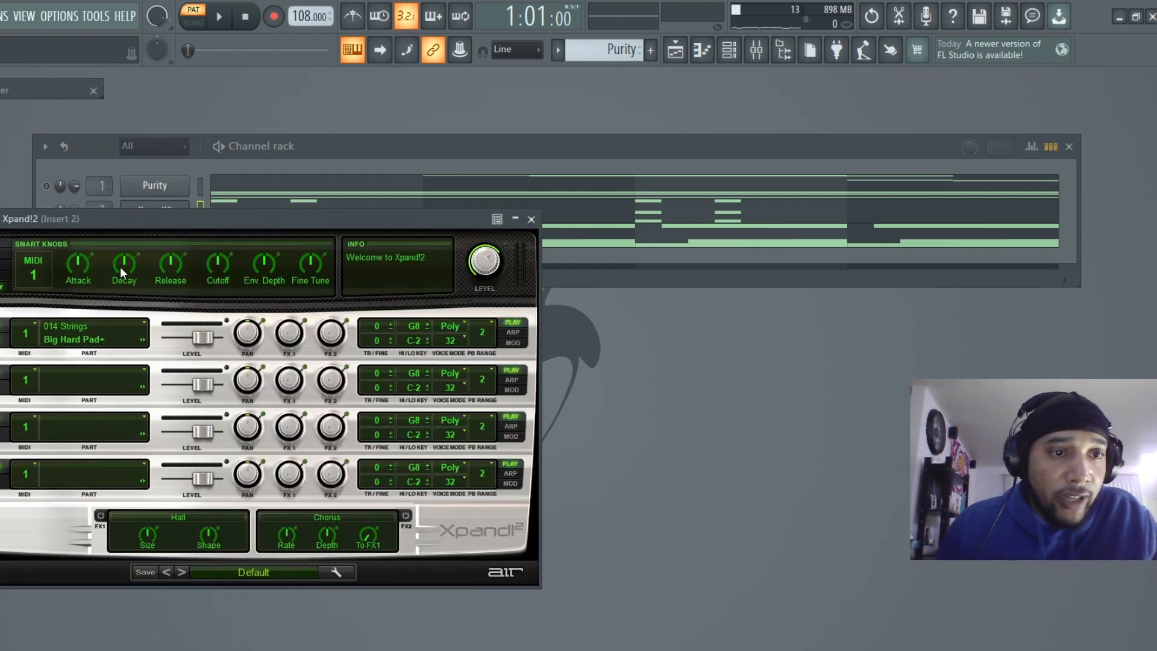
{"action": "left_click", "coordinate": [531, 219]}
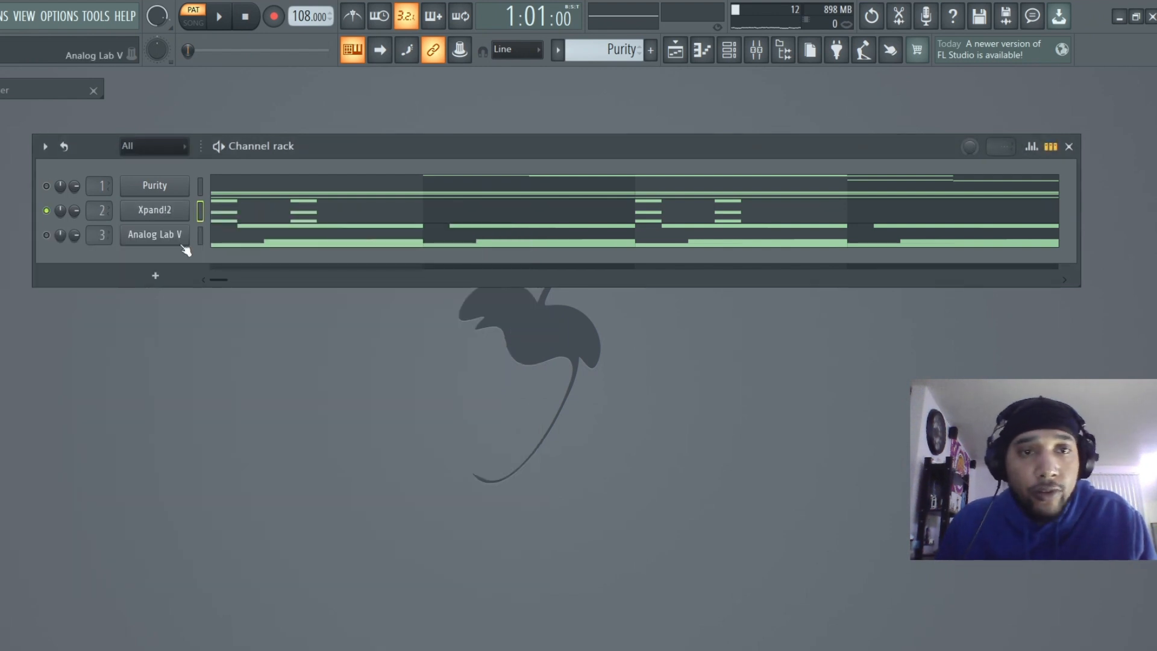
- Review the Xpand!2 chord stabs across all four bars in the piano roll, and play the pattern with only Xpand!2 audible
{"action": "left_click", "coordinate": [403, 211]}
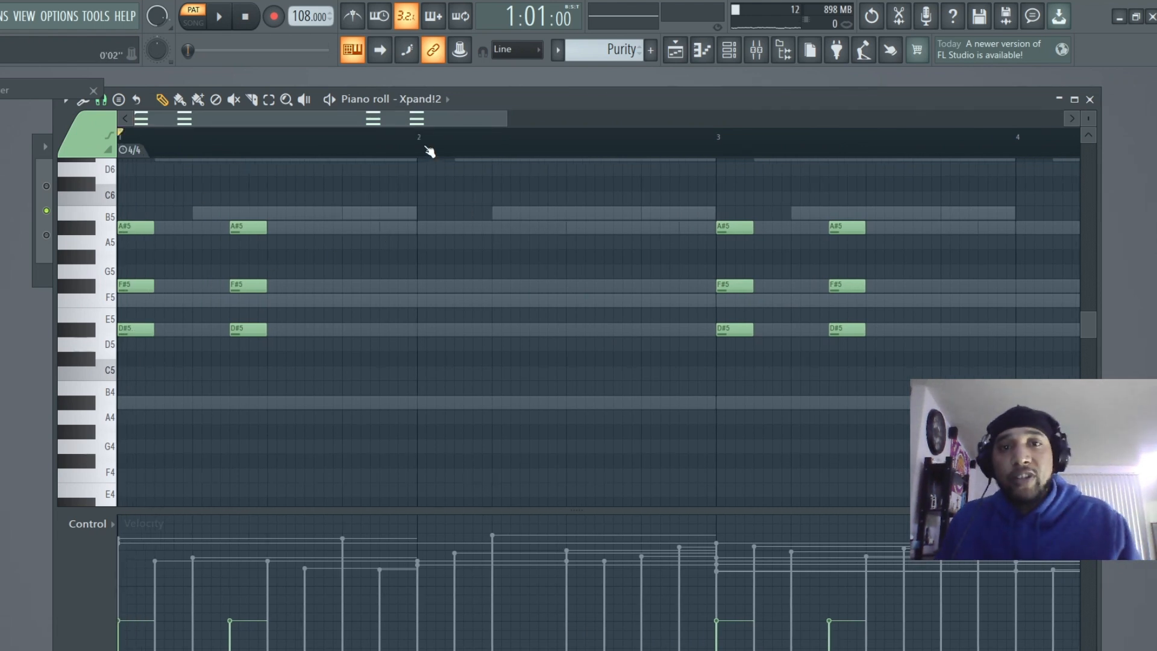
{"action": "scroll", "coordinate": [426, 149], "scroll_direction": "down", "scroll_amount": 3}
{"action": "scroll", "coordinate": [389, 208], "scroll_direction": "up", "scroll_amount": 2}
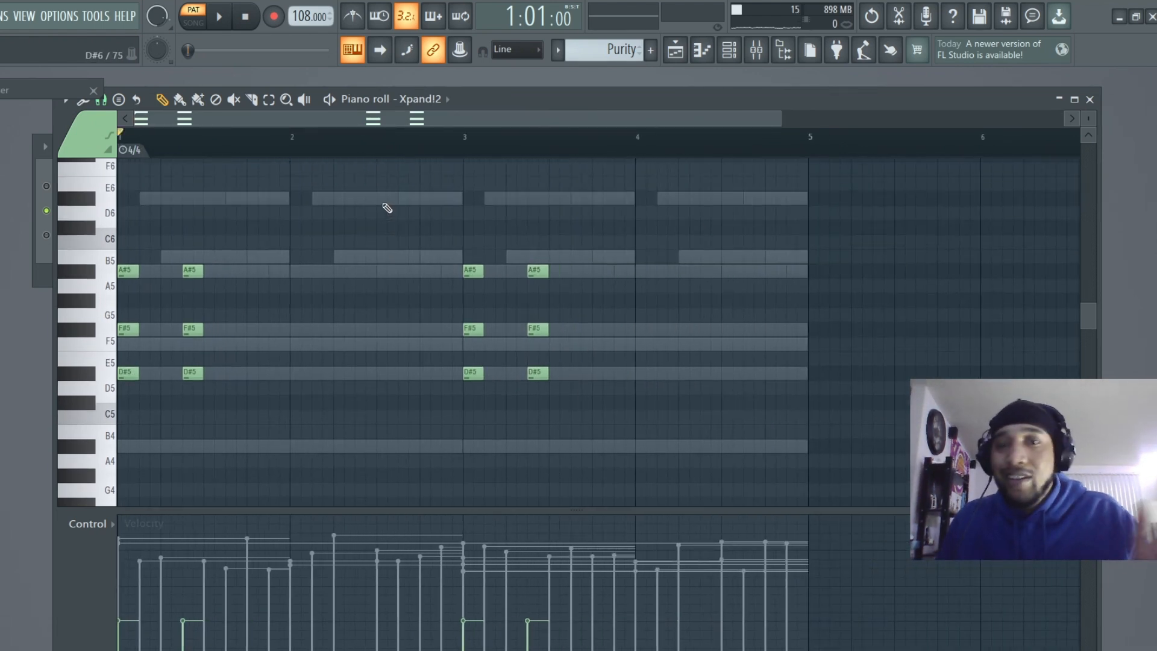
{"action": "left_click", "coordinate": [1089, 100]}
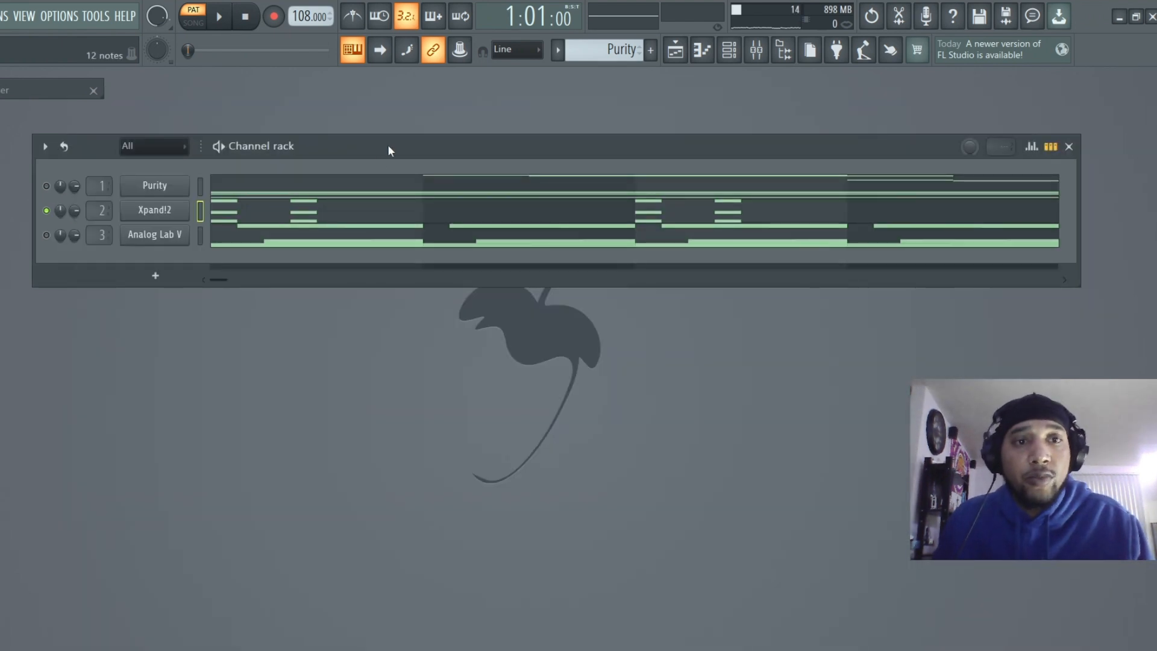
{"action": "key", "text": "space"}
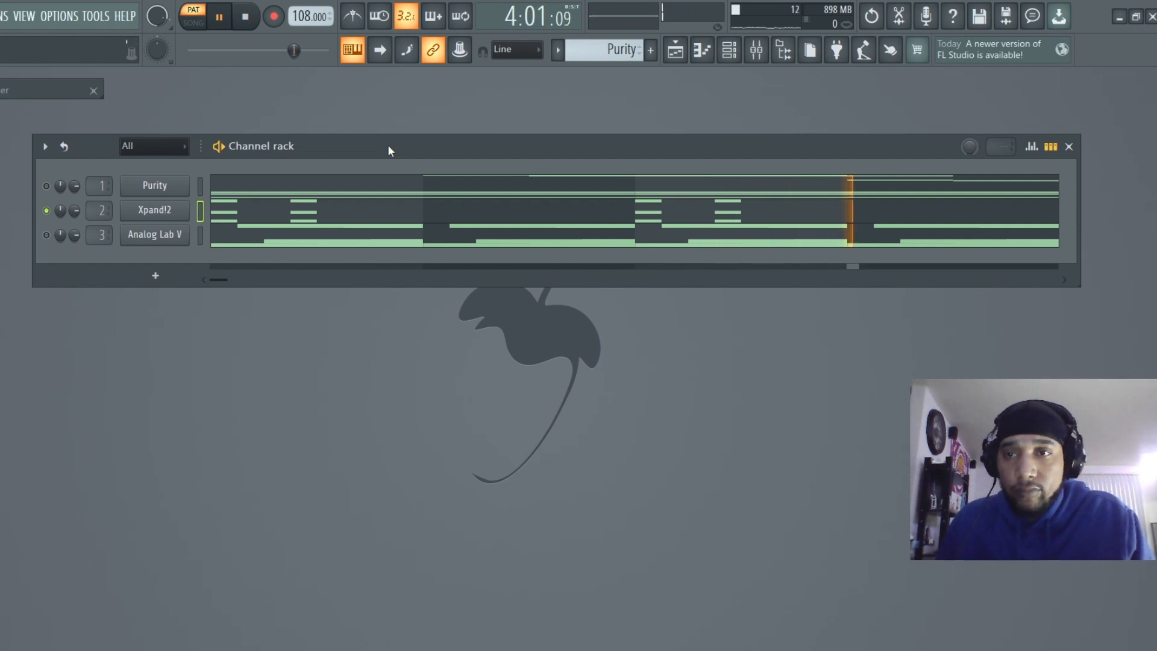
{"action": "key", "text": "space"}
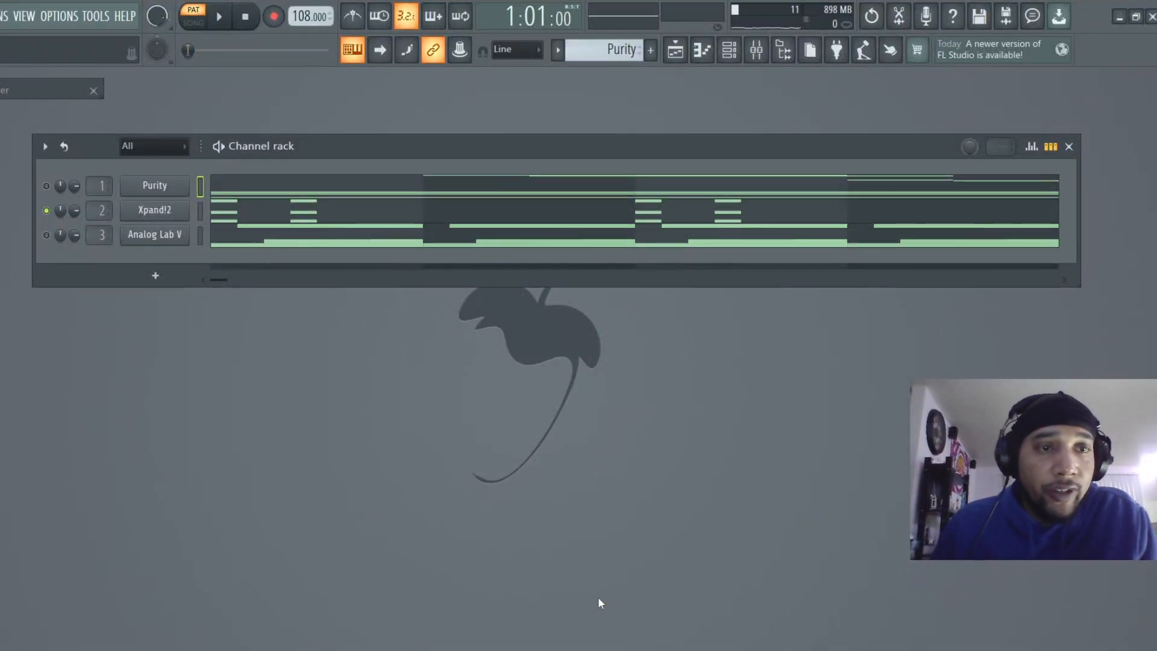
- Unmute Analog Lab V, mute Xpand!2, and check the preset loaded in the Analog Lab V plugin
{"action": "left_click", "coordinate": [46, 235]}
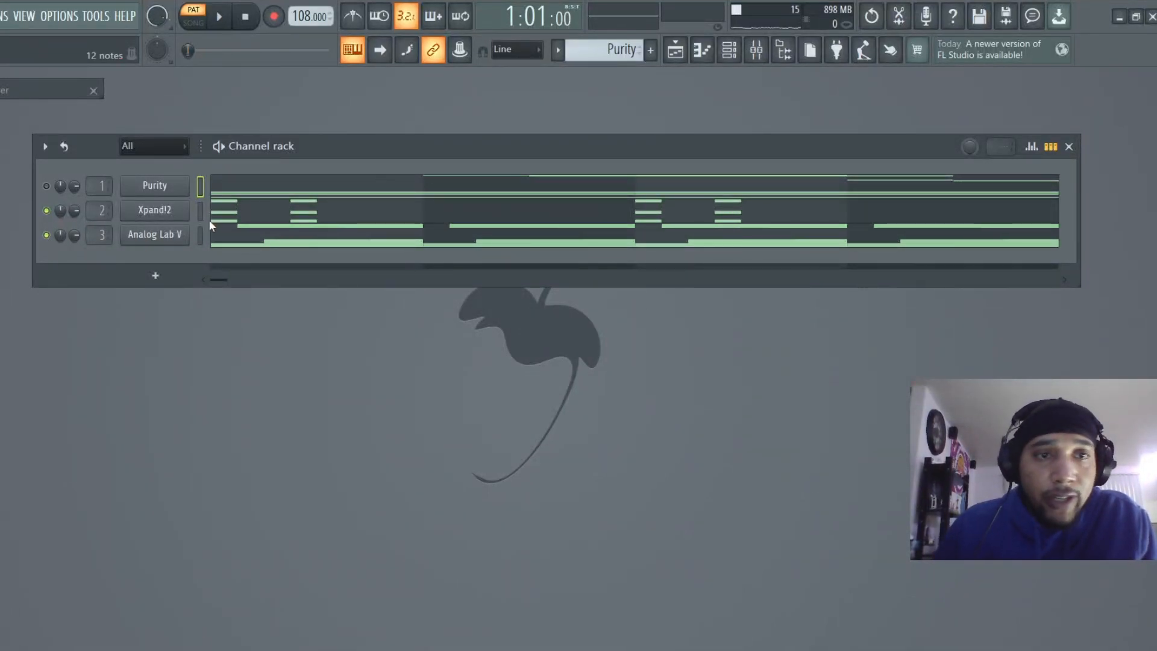
{"action": "left_click", "coordinate": [46, 210]}
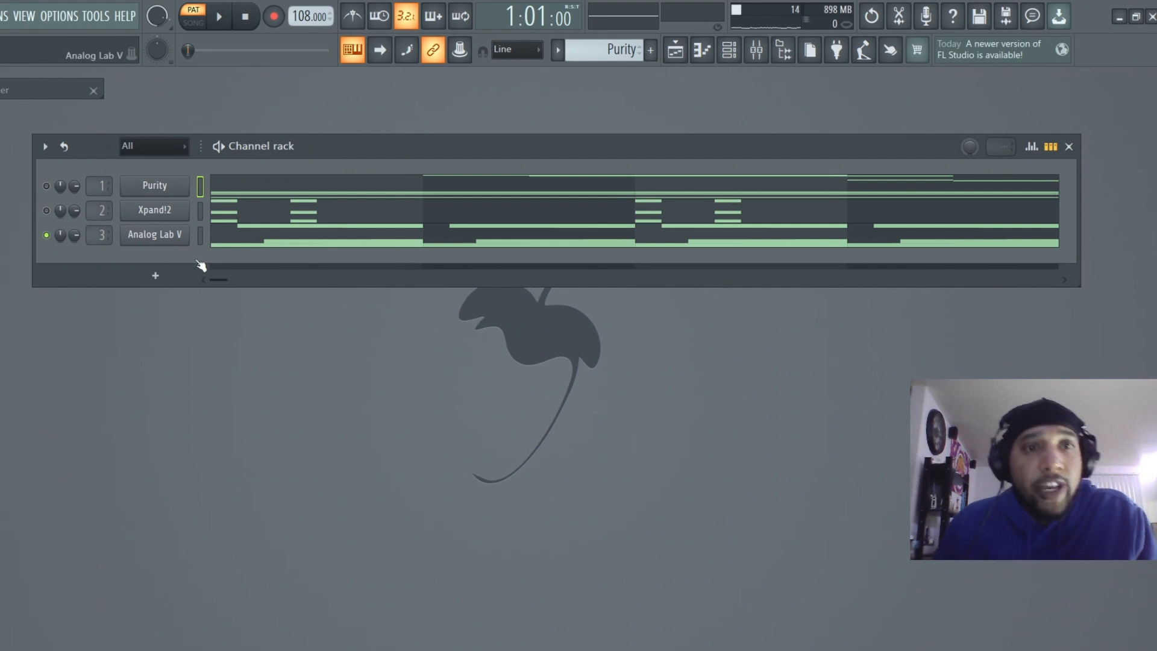
{"action": "left_click", "coordinate": [163, 236]}
{"action": "left_click_drag", "start_coordinate": [591, 102], "coordinate": [586, 71]}
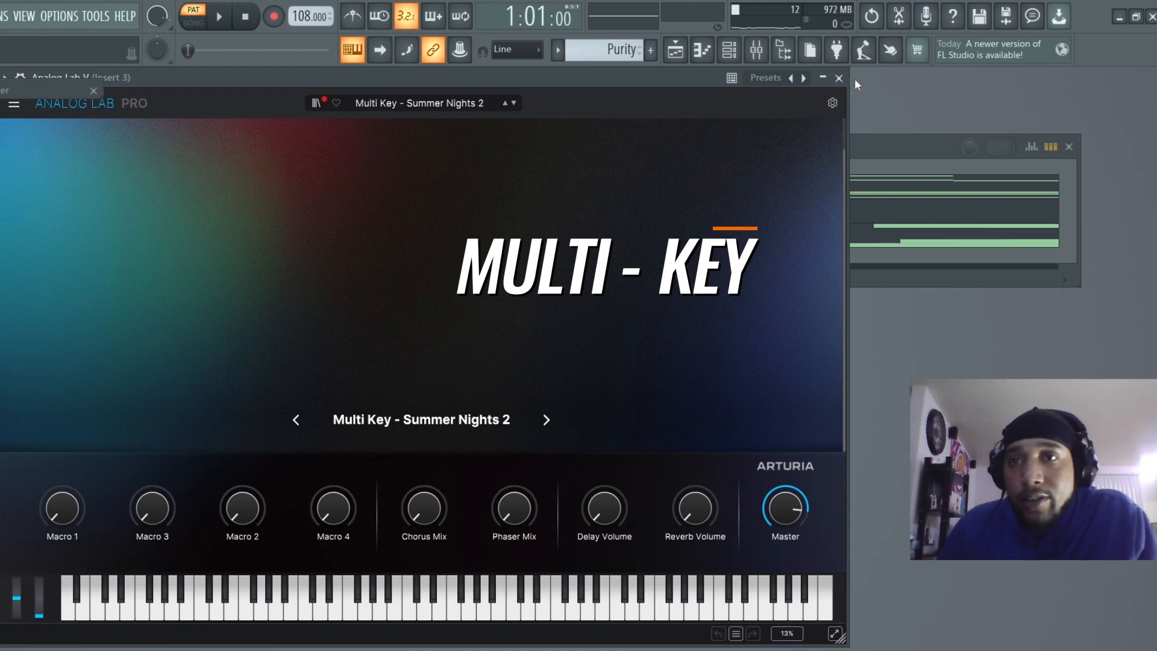
{"action": "left_click", "coordinate": [839, 78]}
- Open Analog Lab V's notes in the piano roll, select all of them and transpose them down one octave
{"action": "left_click", "coordinate": [260, 234]}
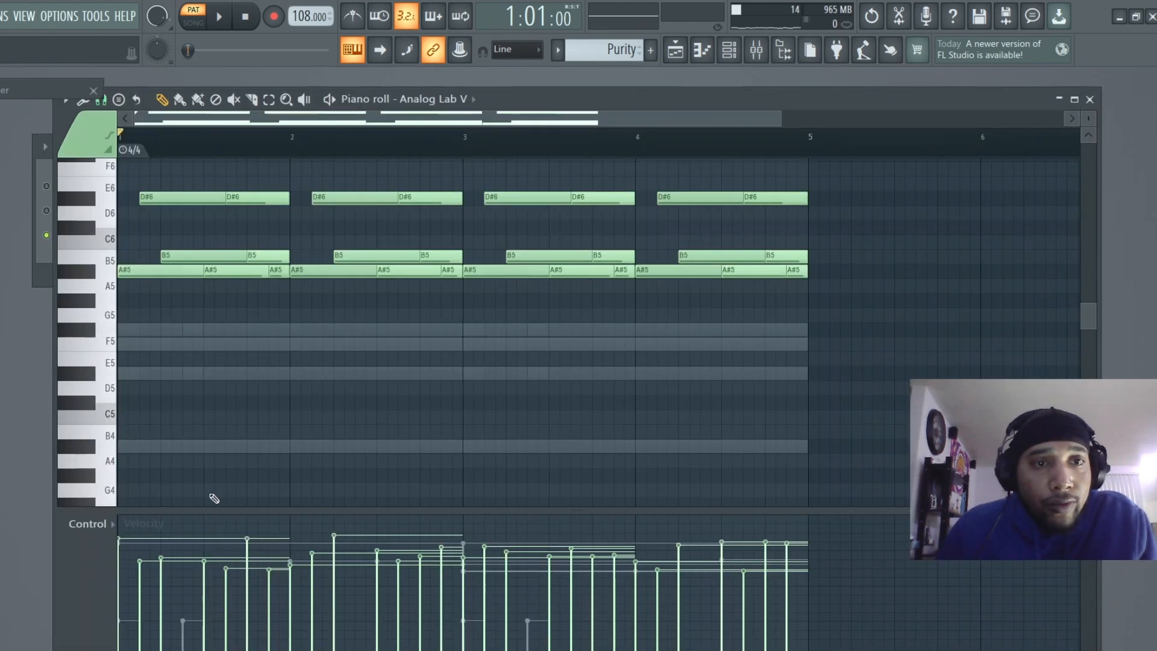
{"action": "scroll", "coordinate": [331, 382], "scroll_direction": "up", "scroll_amount": 2}
{"action": "scroll", "coordinate": [356, 325], "scroll_direction": "down", "scroll_amount": 4}
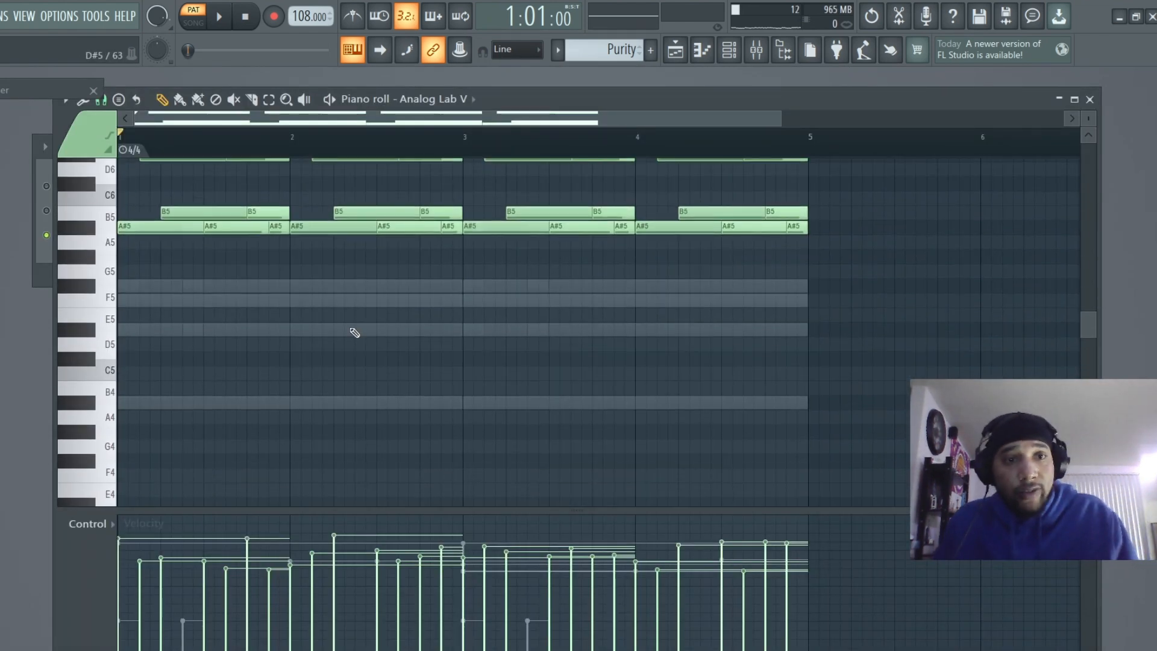
{"action": "scroll", "coordinate": [368, 325], "scroll_direction": "up", "scroll_amount": 4}
{"action": "left_click_drag", "start_coordinate": [887, 194], "coordinate": [43, 368]}
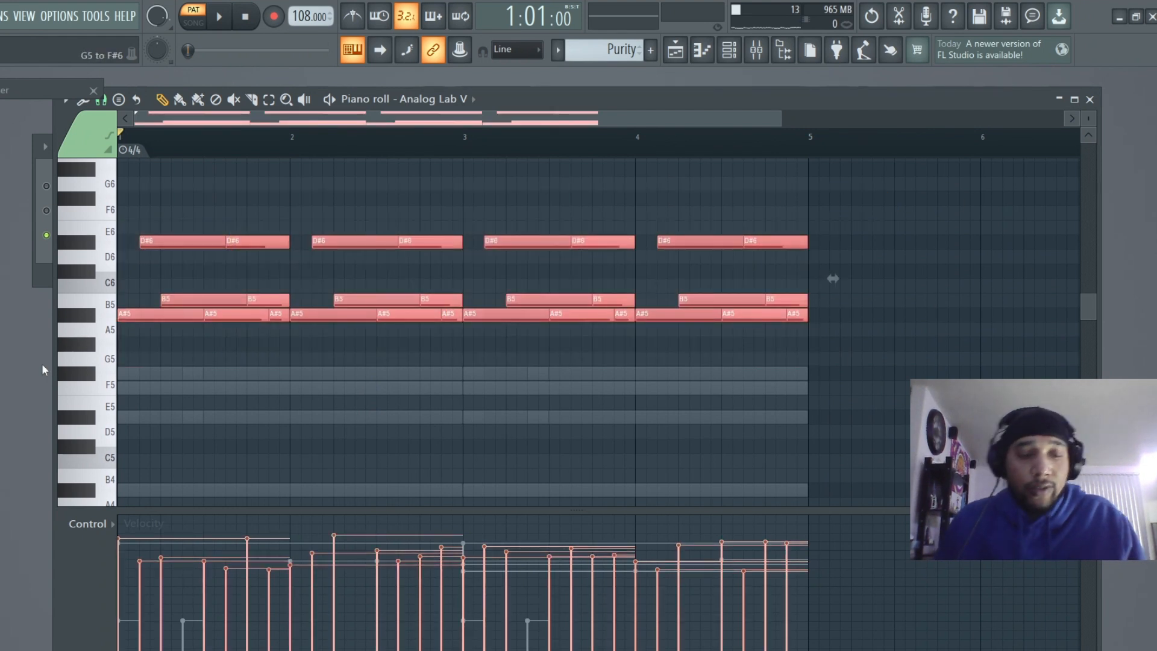
{"action": "key", "text": "ctrl+Down"}
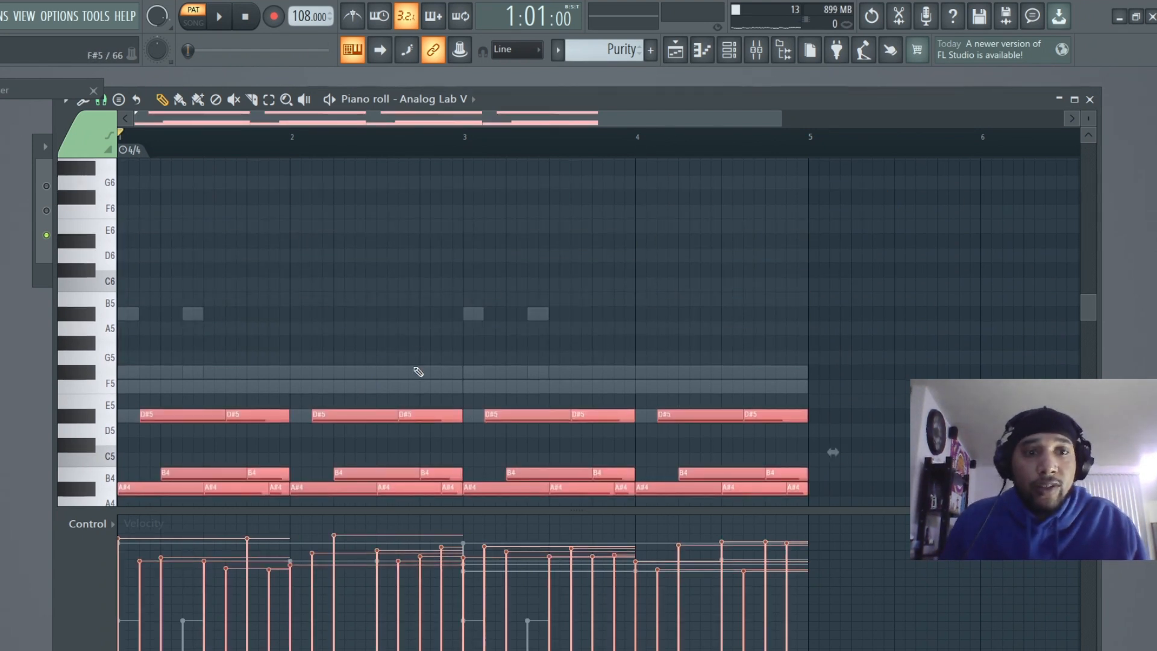
{"action": "scroll", "coordinate": [415, 368], "scroll_direction": "down", "scroll_amount": 10}
{"action": "scroll", "coordinate": [405, 408], "scroll_direction": "up", "scroll_amount": 4}
{"action": "scroll", "coordinate": [433, 405], "scroll_direction": "up", "scroll_amount": 2}
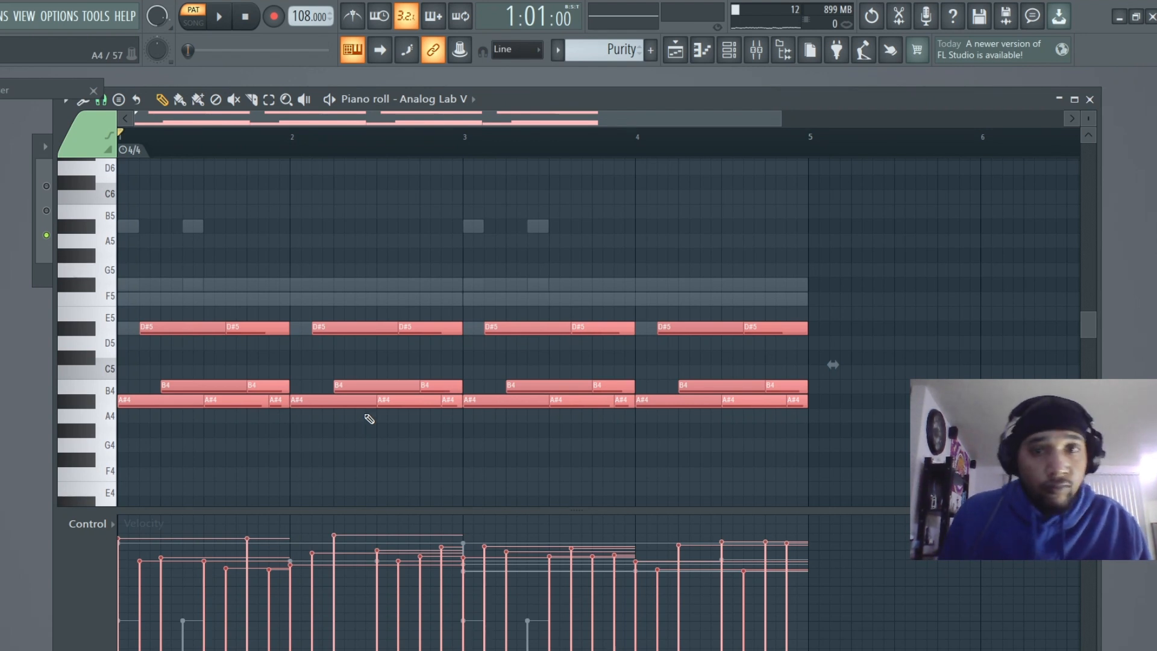
- Delete the Analog Lab V notes in bars 2 to 4 and transpose the remaining first-bar notes up one octave
{"action": "left_click_drag", "start_coordinate": [868, 306], "coordinate": [315, 498]}
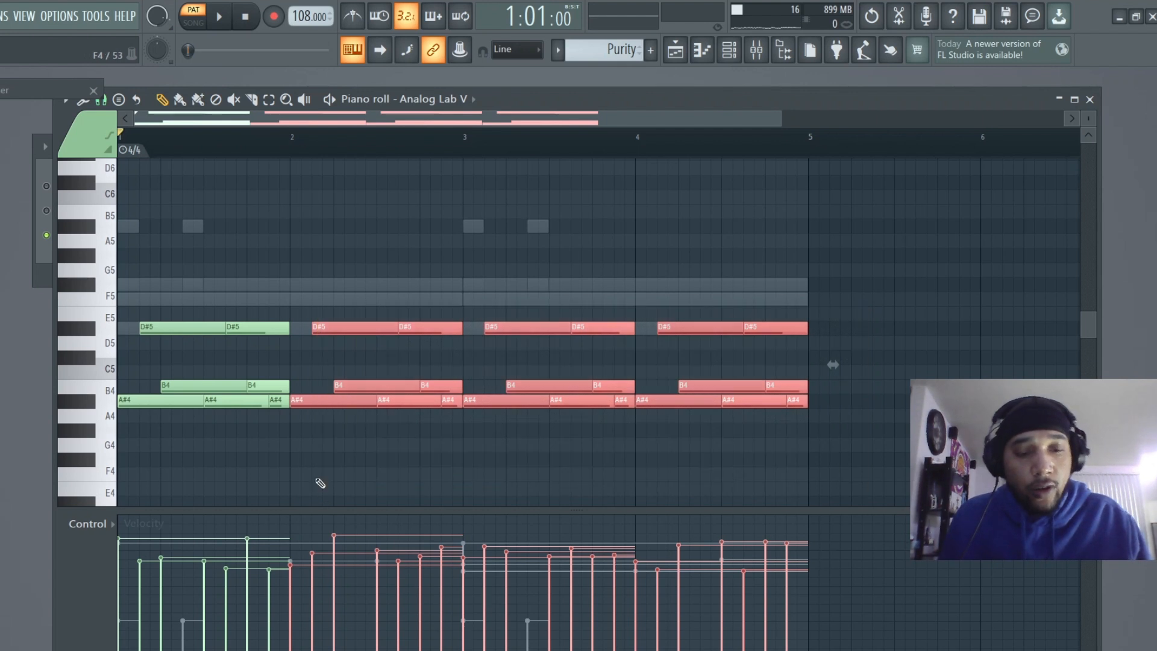
{"action": "key", "text": "Delete"}
{"action": "left_click_drag", "start_coordinate": [324, 263], "coordinate": [79, 455]}
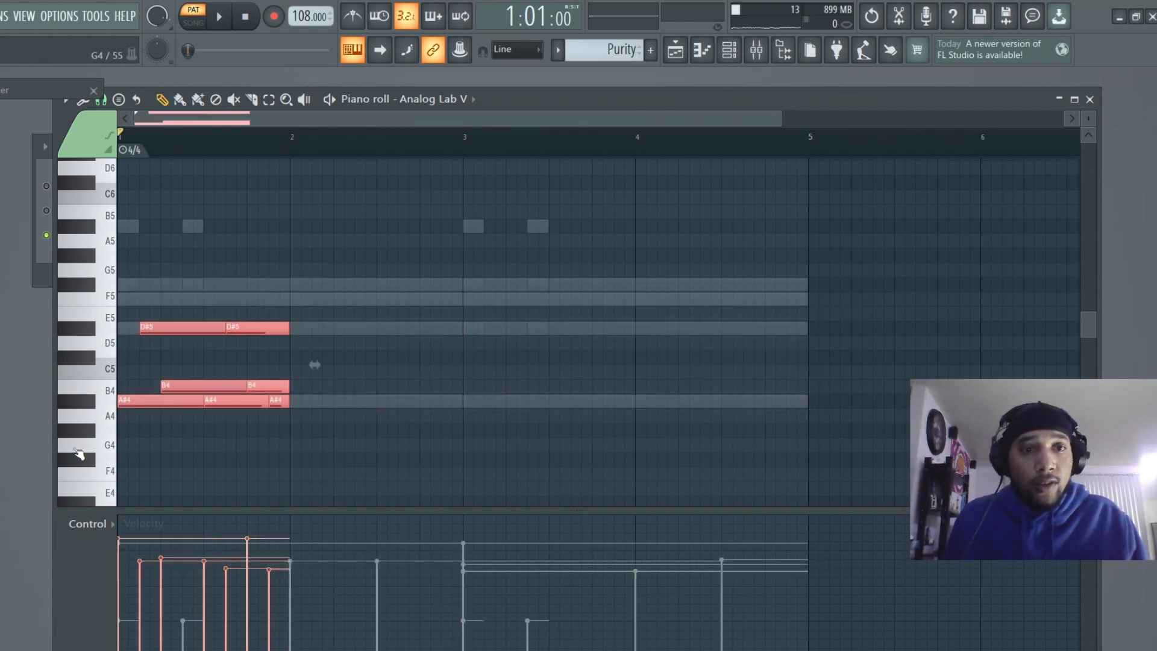
{"action": "key", "text": "ctrl+Up"}
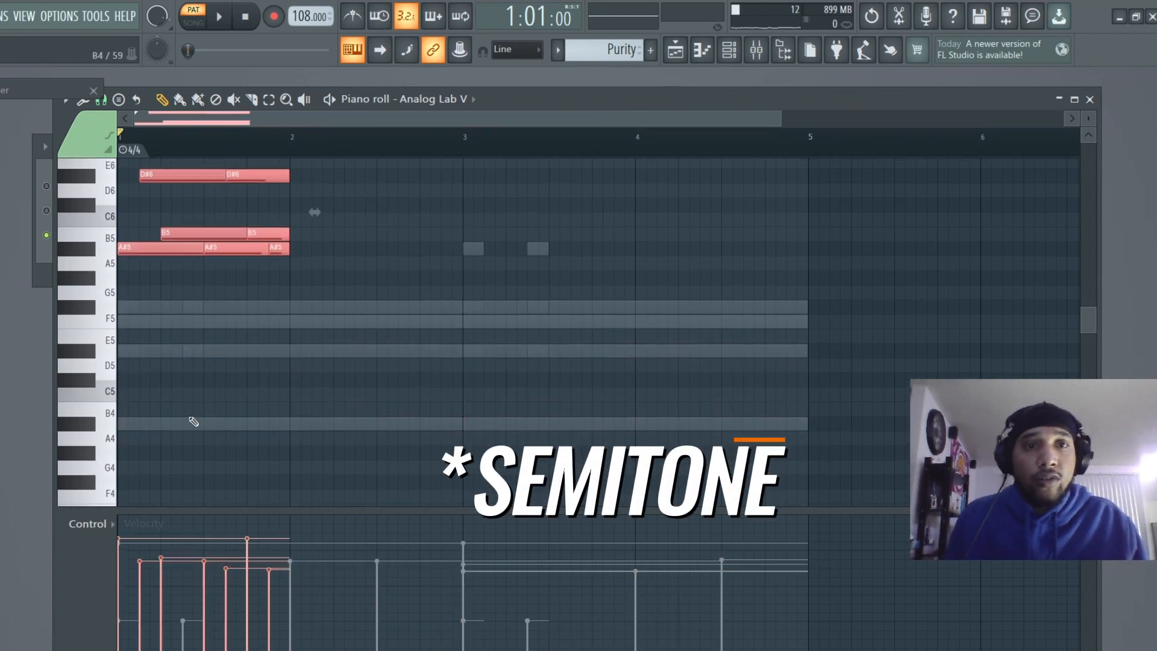
{"action": "scroll", "coordinate": [228, 403], "scroll_direction": "up", "scroll_amount": 1}
- Duplicate the first-bar Analog Lab V phrase three times to fill bars 2 to 4
{"action": "key", "text": "ctrl+b"}
{"action": "key", "text": "ctrl+b"}
{"action": "key", "text": "ctrl+b"}
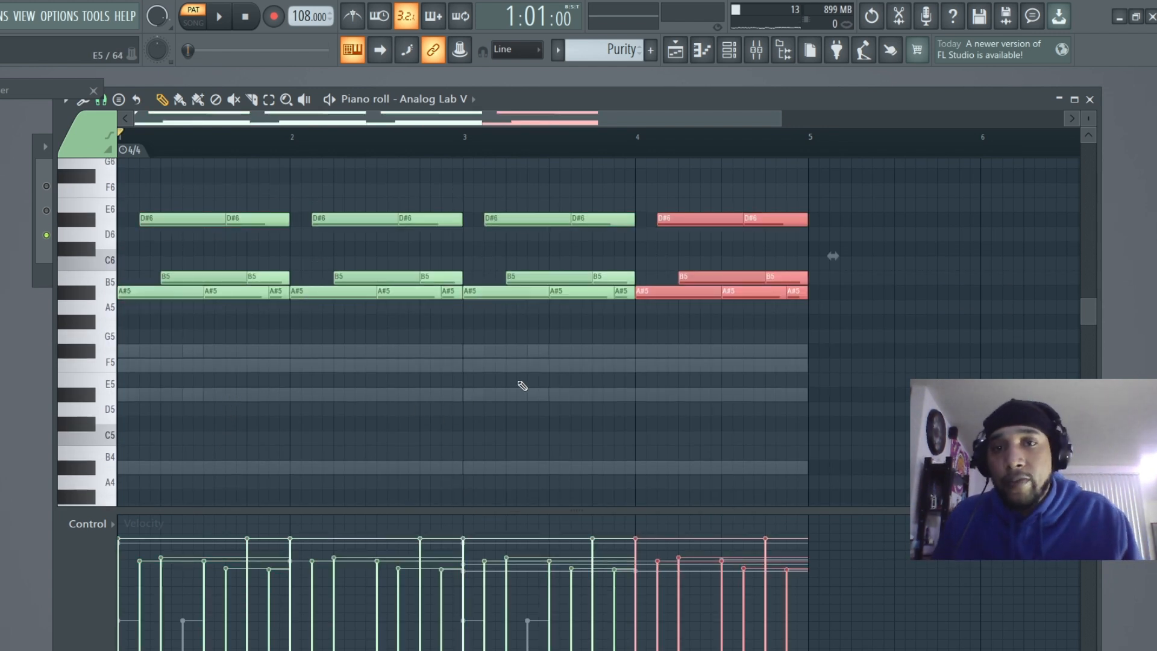
{"action": "scroll", "coordinate": [519, 385], "scroll_direction": "up", "scroll_amount": 1}
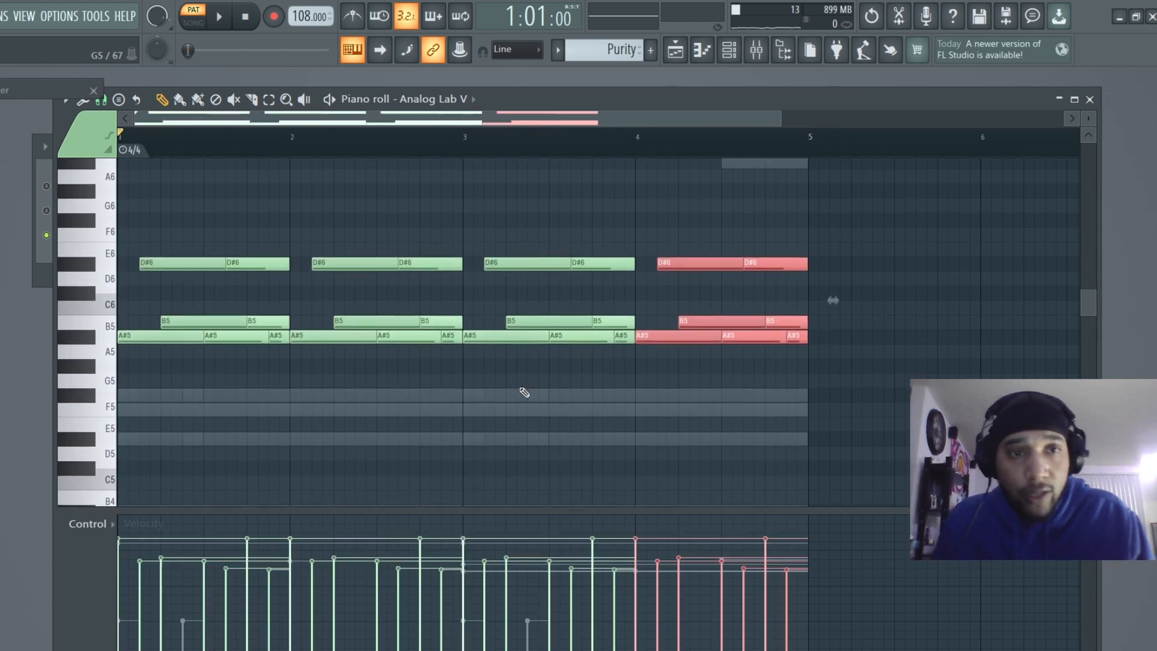
- Close the Analog Lab V piano roll and play back the edited phrase on its own
{"action": "left_click", "coordinate": [1090, 99]}
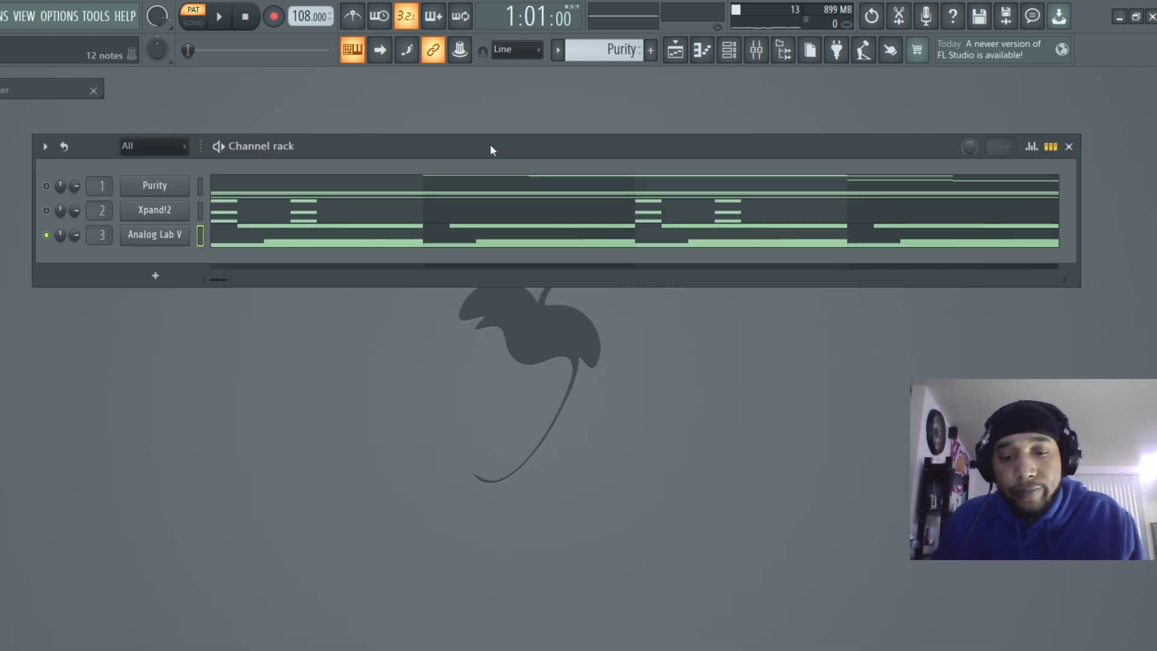
{"action": "key", "text": "space"}
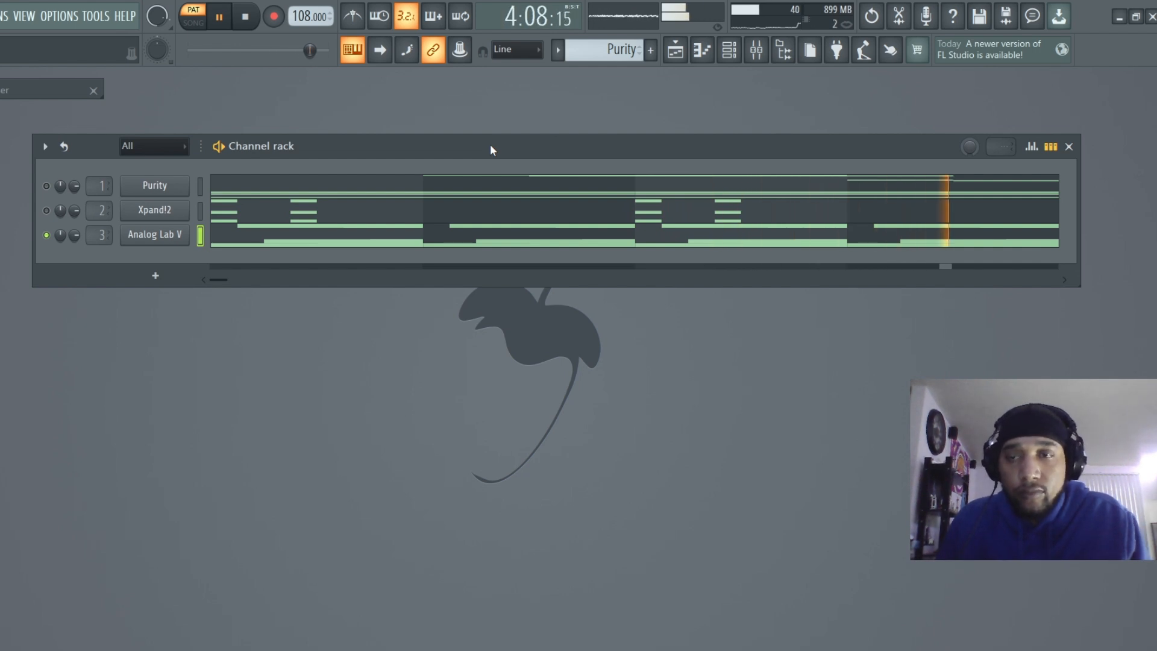
{"action": "key", "text": "space"}
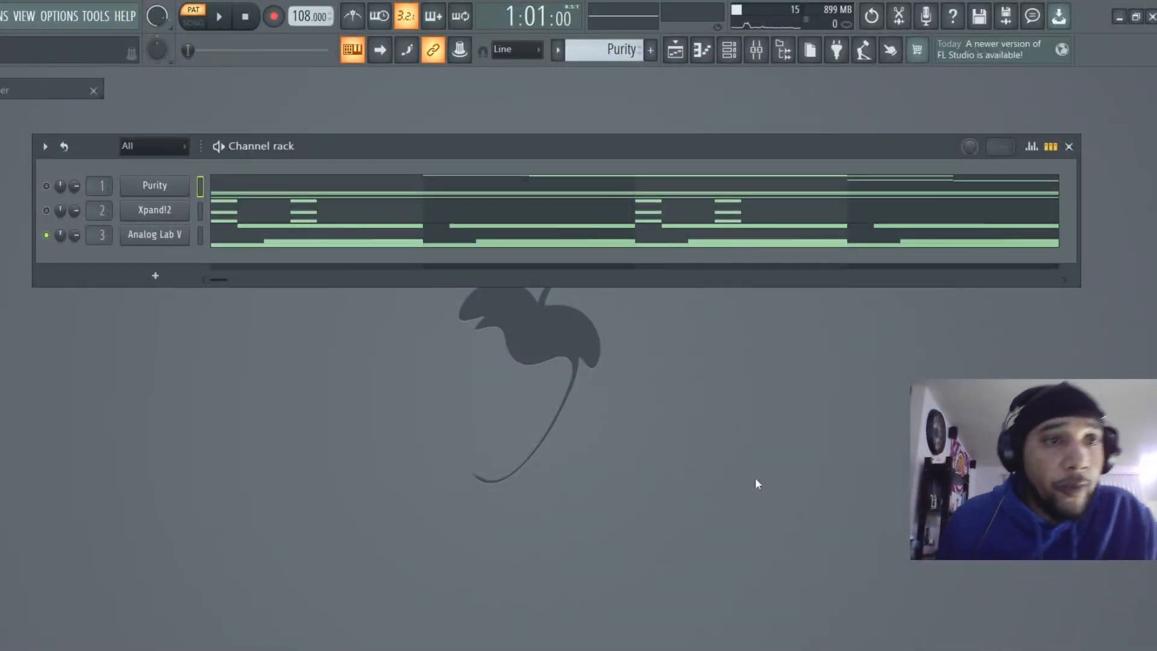
- Unmute Xpand!2 and Purity and play the full melody with all three instruments
{"action": "left_click", "coordinate": [46, 211]}
{"action": "left_click", "coordinate": [47, 185]}
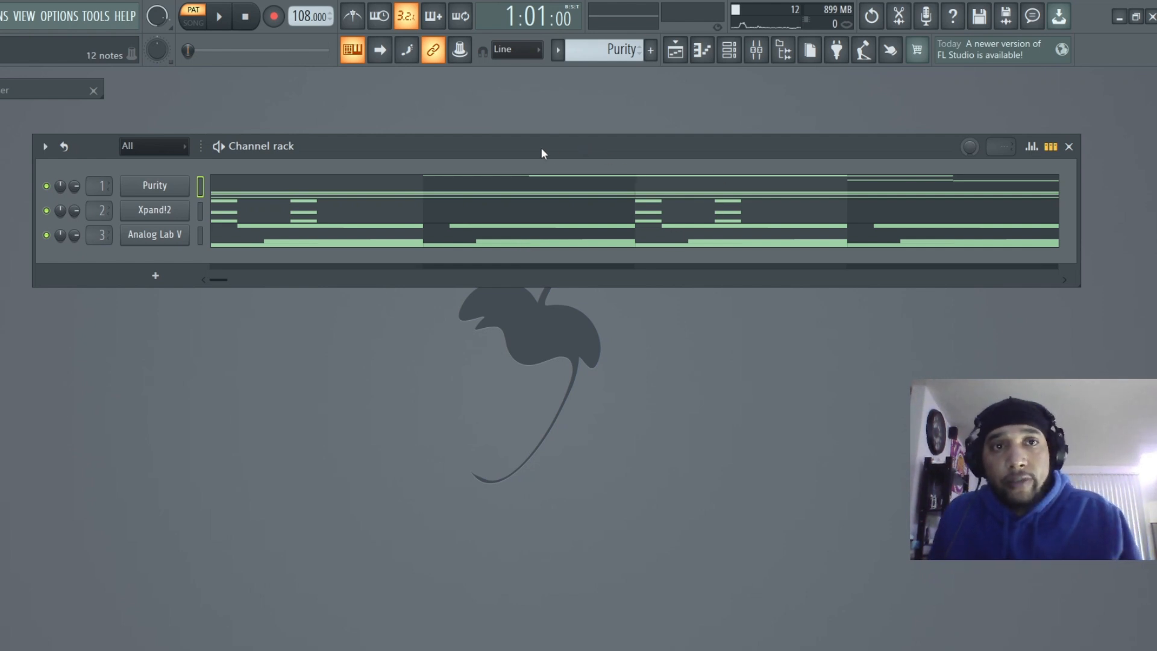
{"action": "key", "text": "space"}
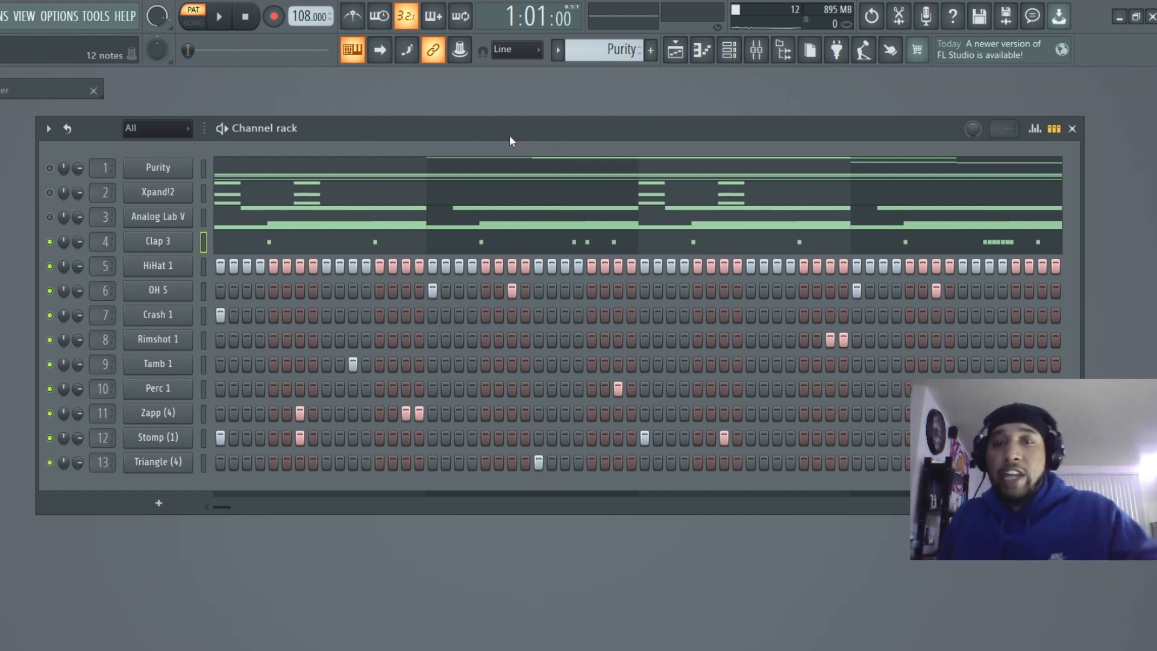
- Play back the drum pattern on its own with the three melody channels muted
{"action": "key", "text": "space"}
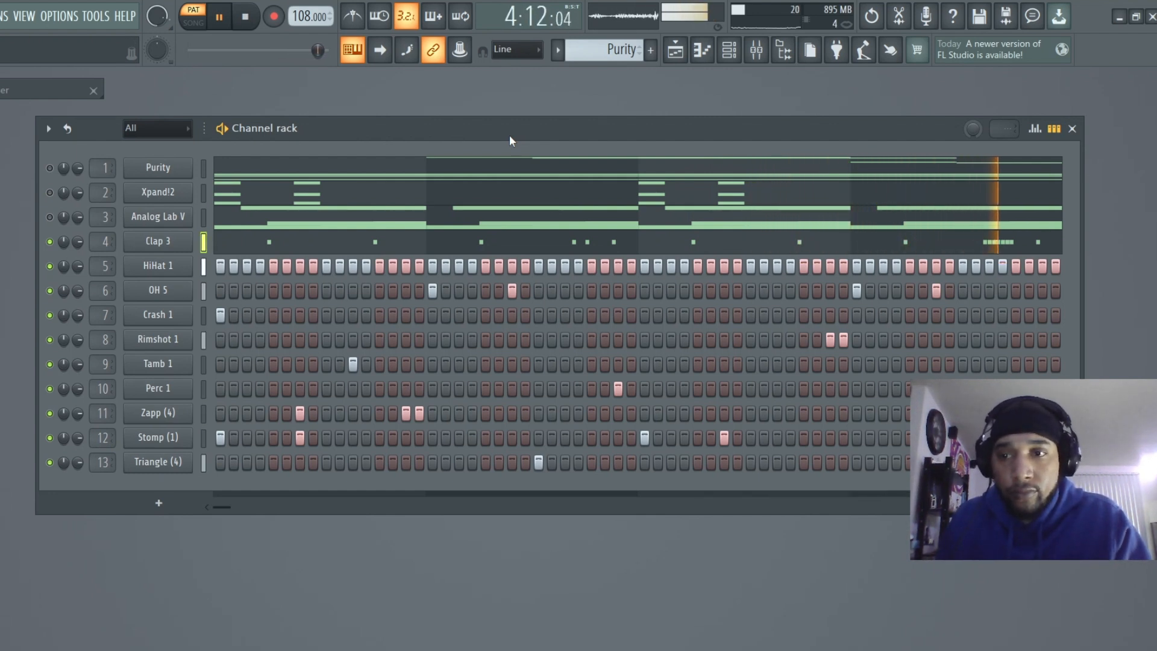
{"action": "key", "text": "space"}
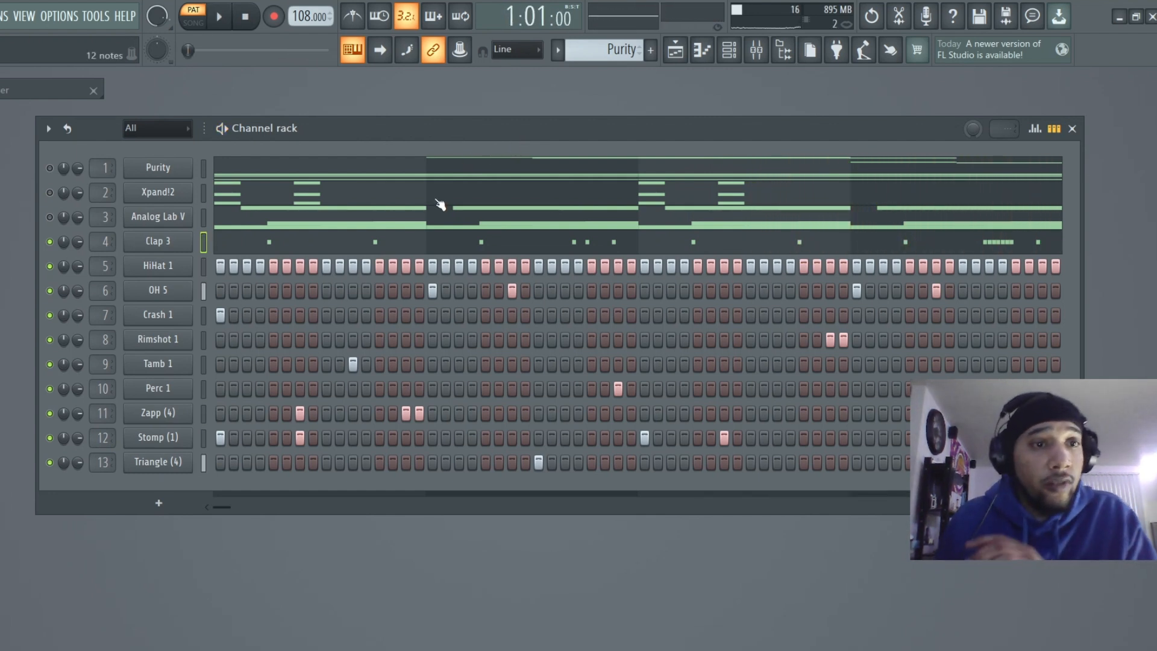
- Open the Clap 3 notes in the piano roll and highlight the extra claps in bar 2 and the closing roll in bar 4
{"action": "left_click", "coordinate": [238, 241]}
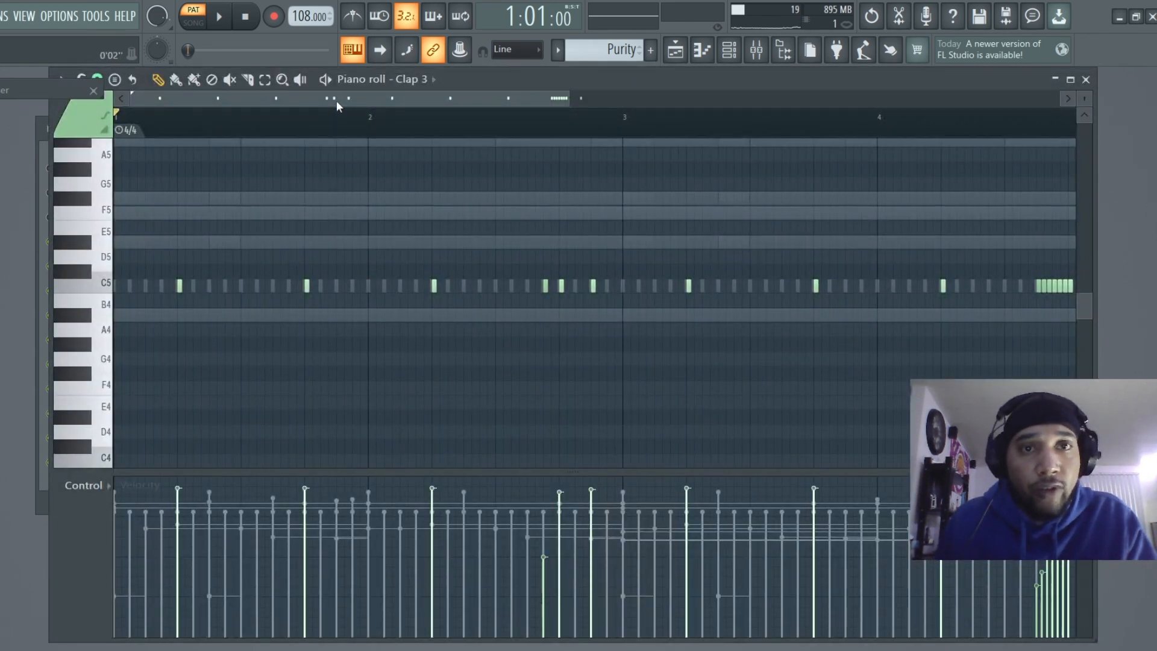
{"action": "left_click_drag", "start_coordinate": [337, 106], "coordinate": [372, 106]}
{"action": "left_click_drag", "start_coordinate": [457, 279], "coordinate": [518, 337]}
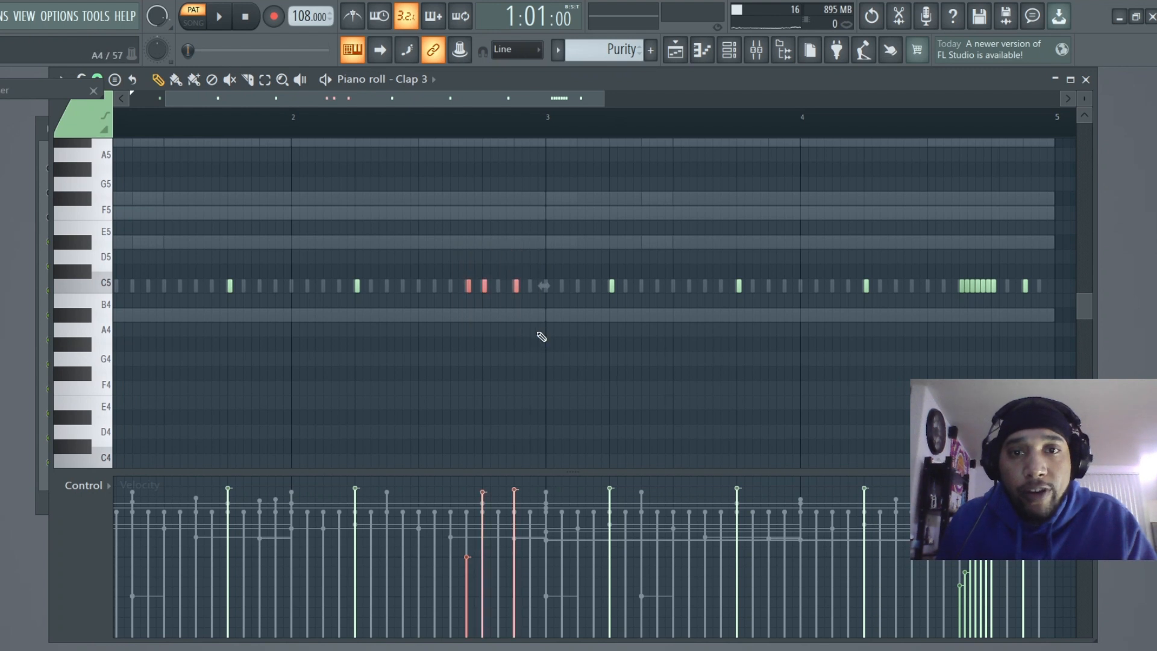
{"action": "left_click_drag", "start_coordinate": [449, 104], "coordinate": [510, 117]}
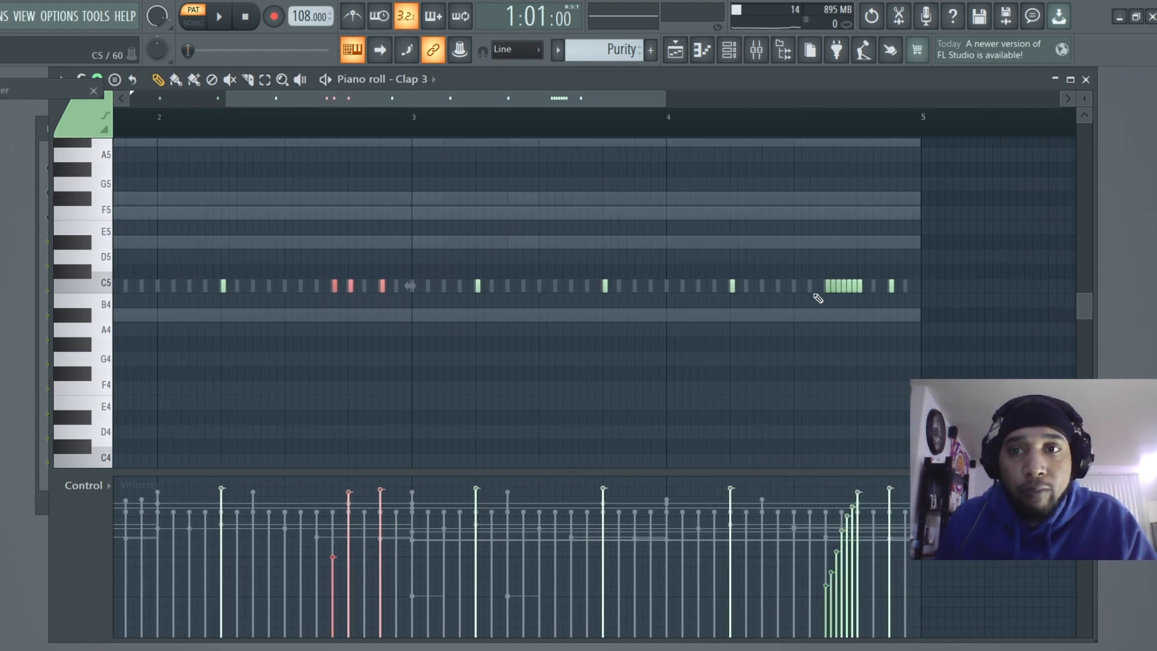
{"action": "left_click_drag", "start_coordinate": [821, 253], "coordinate": [928, 320]}
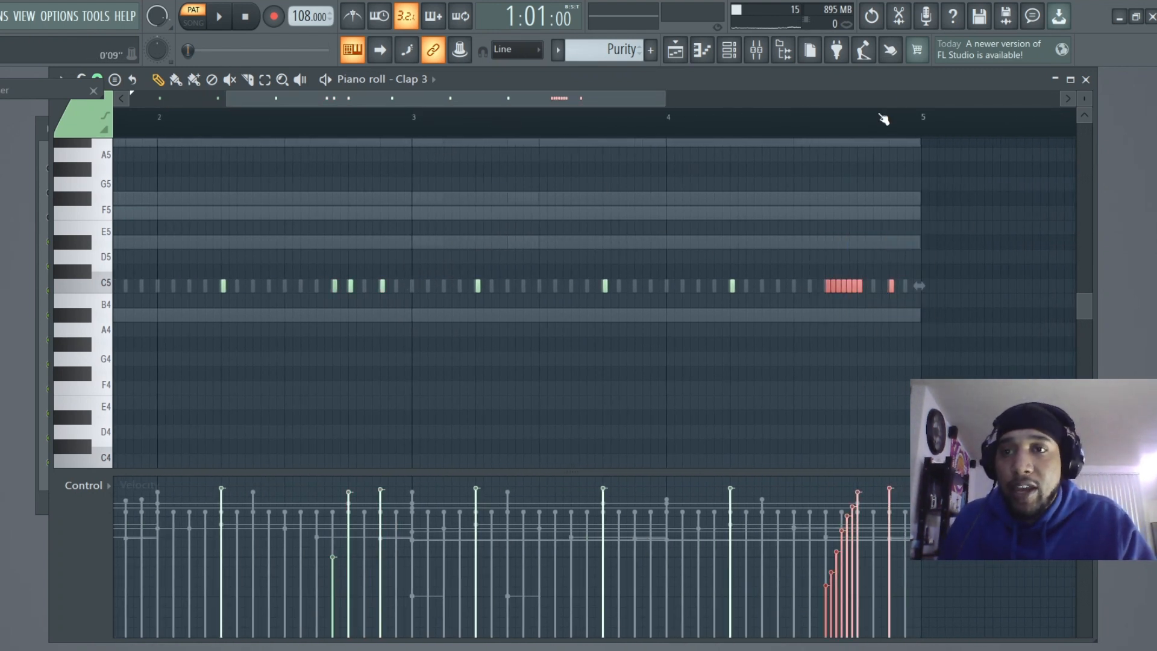
{"action": "scroll", "coordinate": [883, 120], "scroll_direction": "up", "scroll_amount": 4}
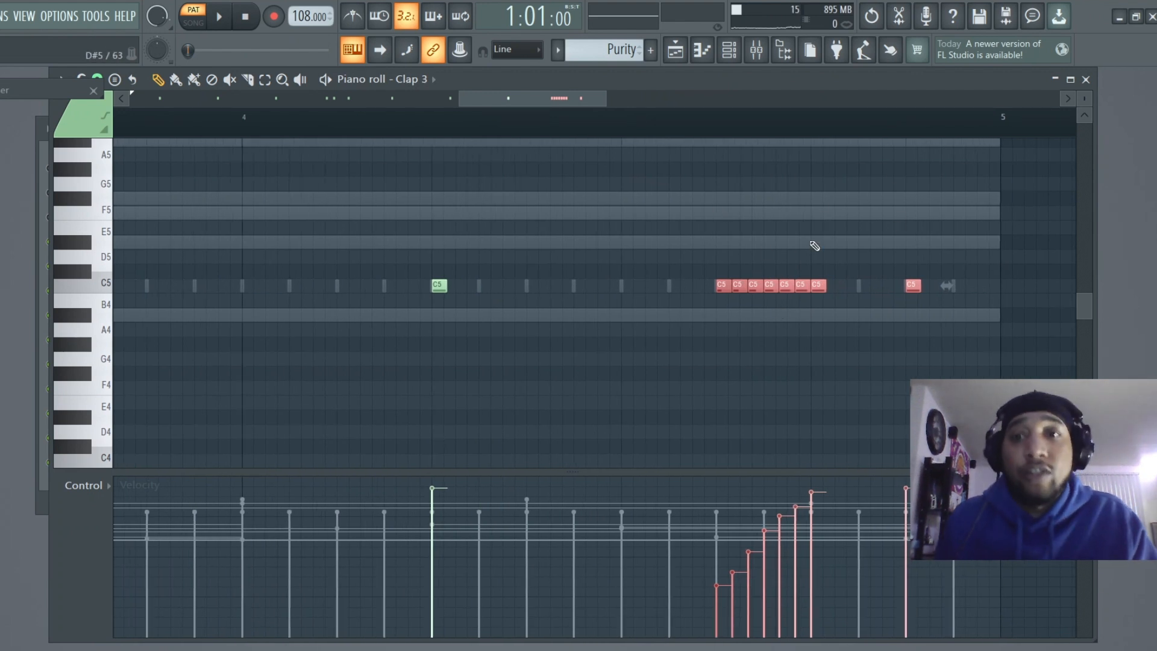
- Draw a D#5 note above the clap roll in bar 4 and stretch it across nearly the whole roll
{"action": "left_click", "coordinate": [730, 243]}
{"action": "right_click", "coordinate": [757, 243]}
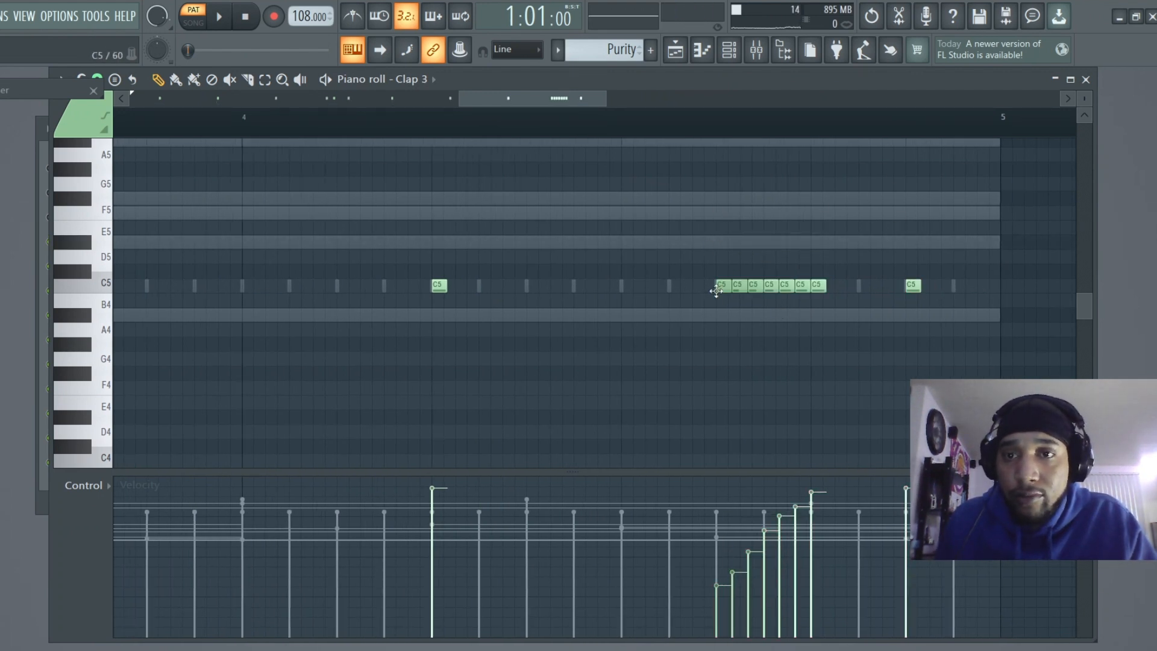
{"action": "left_click", "coordinate": [738, 243]}
{"action": "left_click_drag", "start_coordinate": [736, 242], "coordinate": [723, 242]}
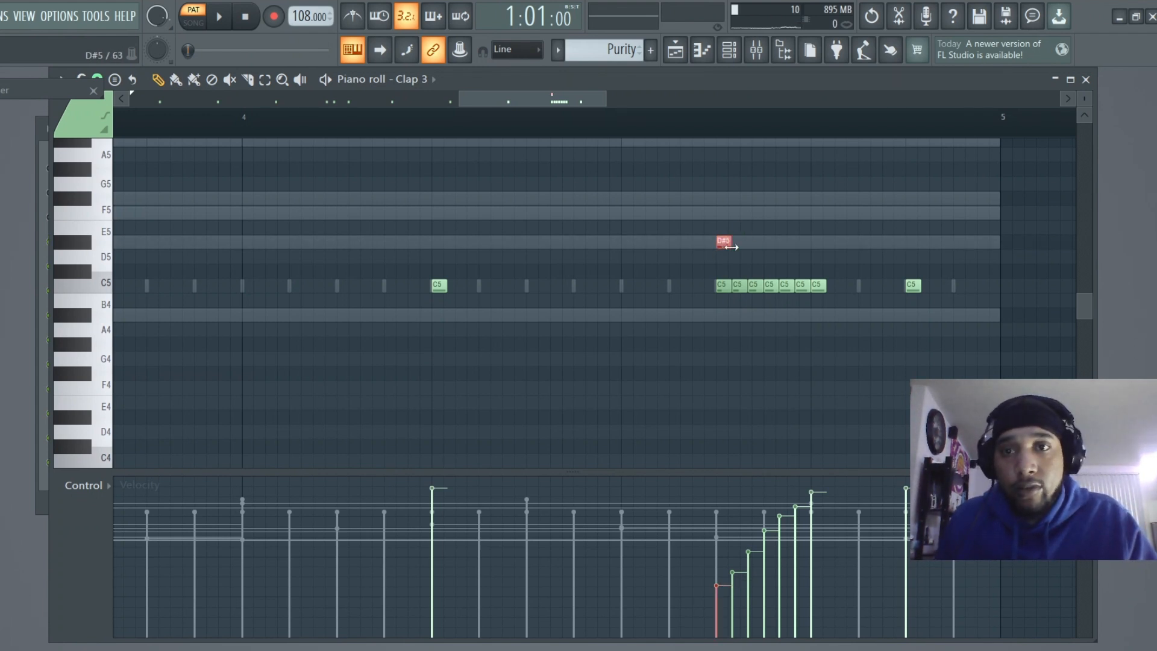
{"action": "left_click_drag", "start_coordinate": [730, 247], "coordinate": [814, 251]}
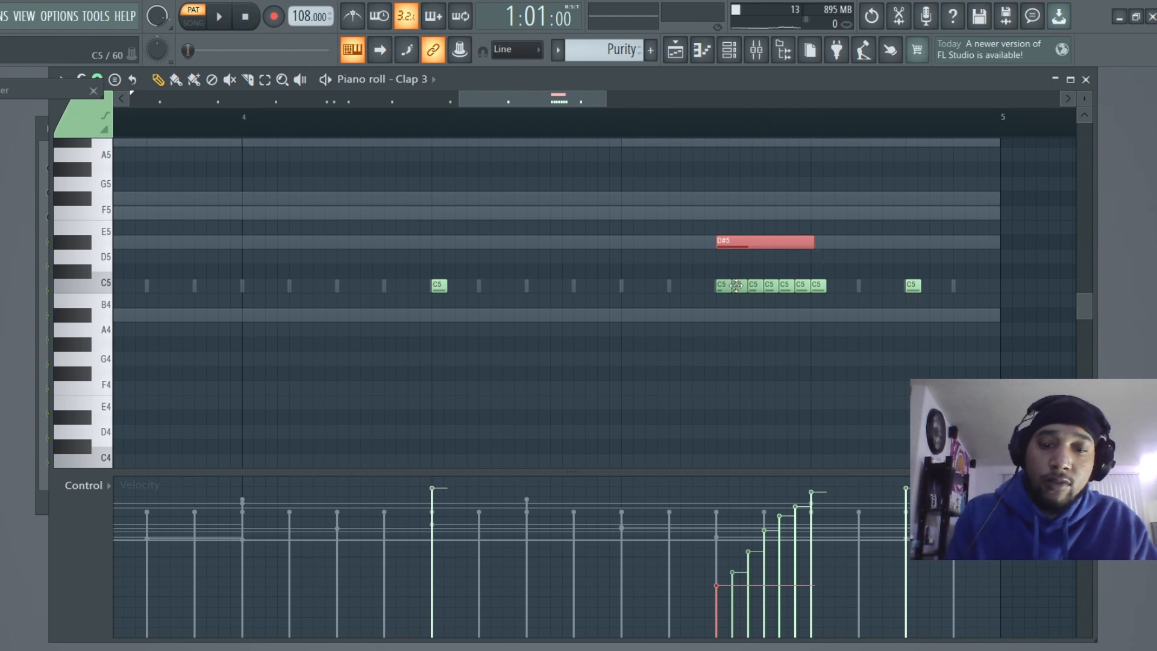
- Chop the stretched D#5 note with the Default chopper pattern, then delete the chopped pieces
{"action": "key", "text": "alt+u"}
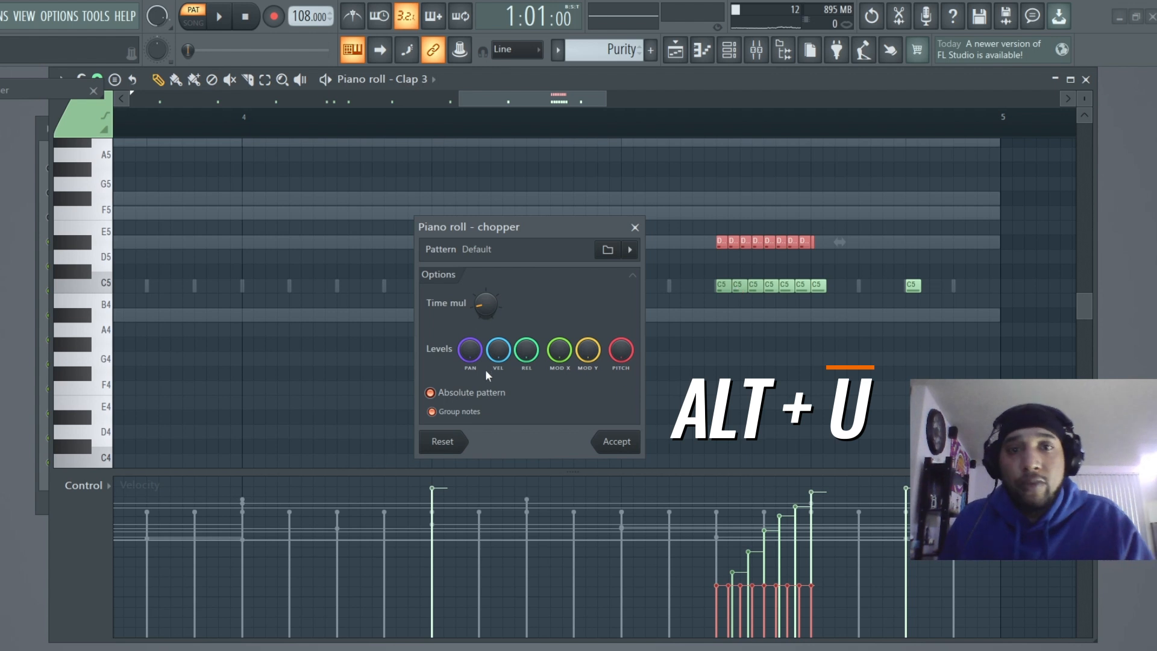
{"action": "left_click", "coordinate": [616, 442]}
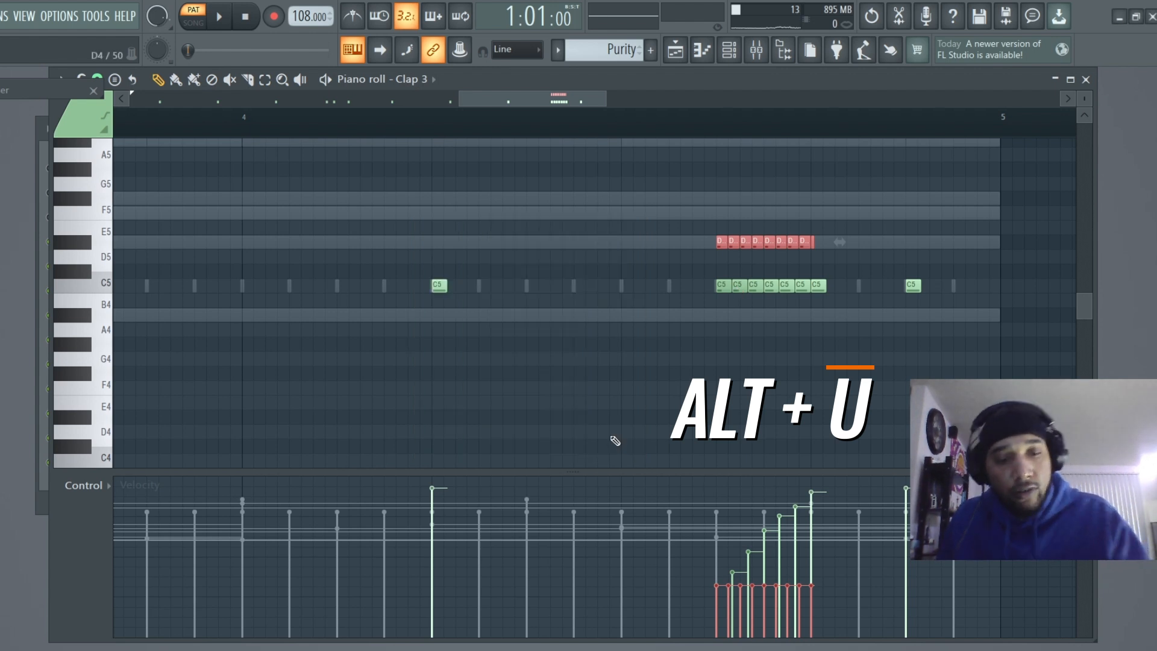
{"action": "key", "text": "Delete"}
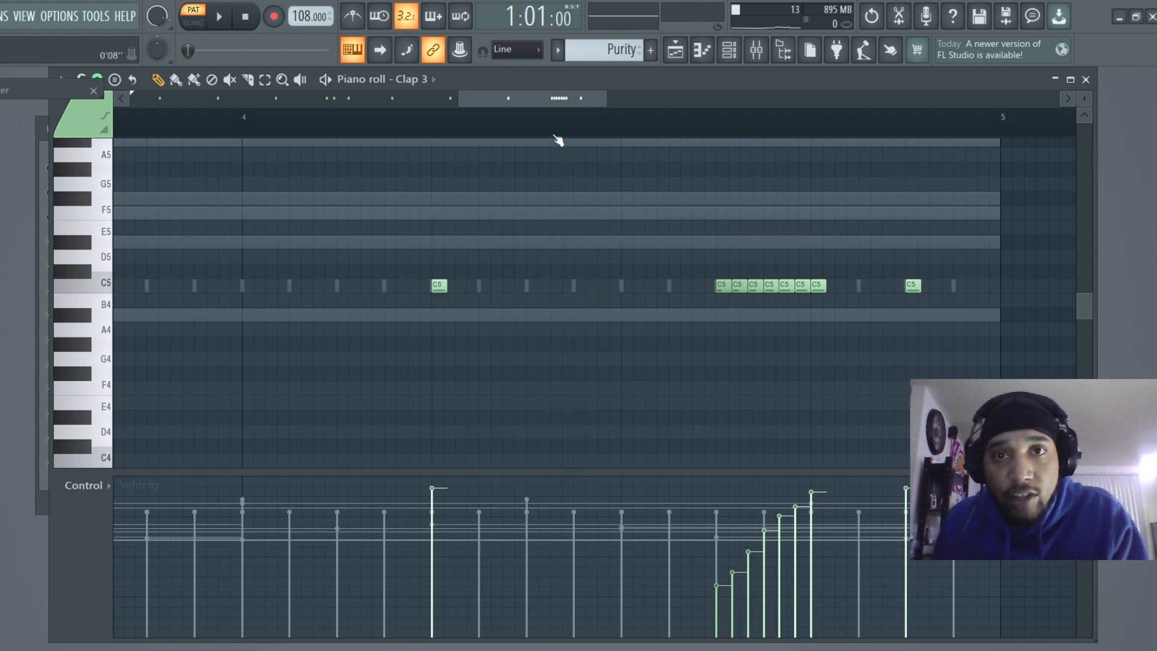
- Review the whole four-bar Clap 3 pattern and close its piano roll
{"action": "scroll", "coordinate": [556, 137], "scroll_direction": "down", "scroll_amount": 8}
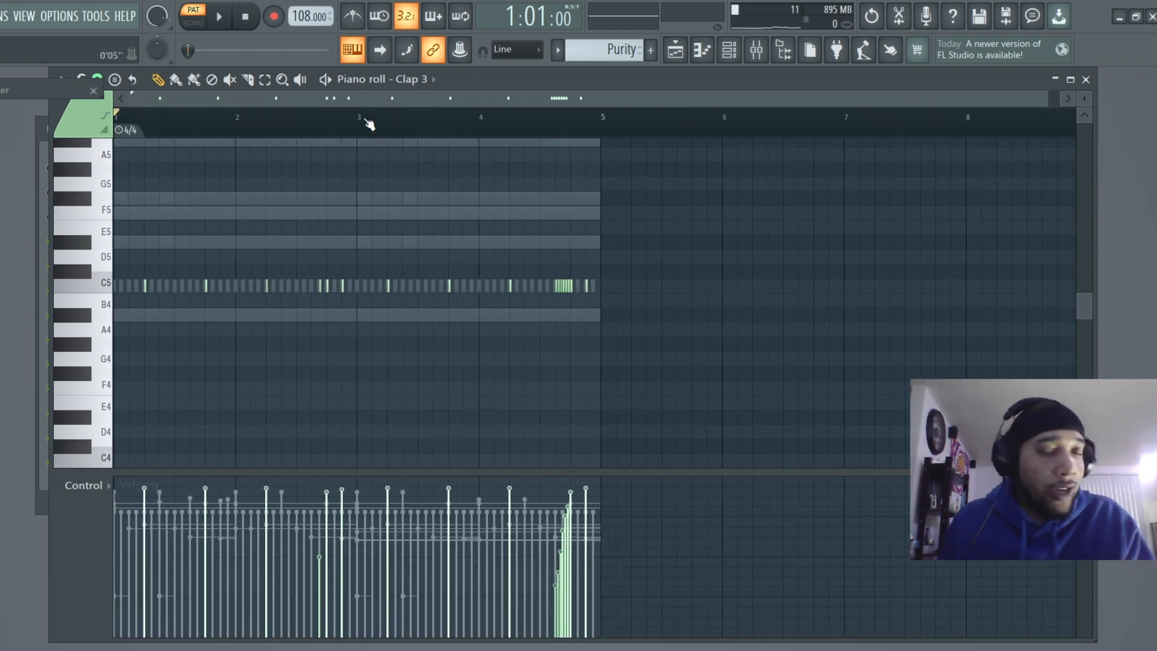
{"action": "scroll", "coordinate": [368, 124], "scroll_direction": "up", "scroll_amount": 5}
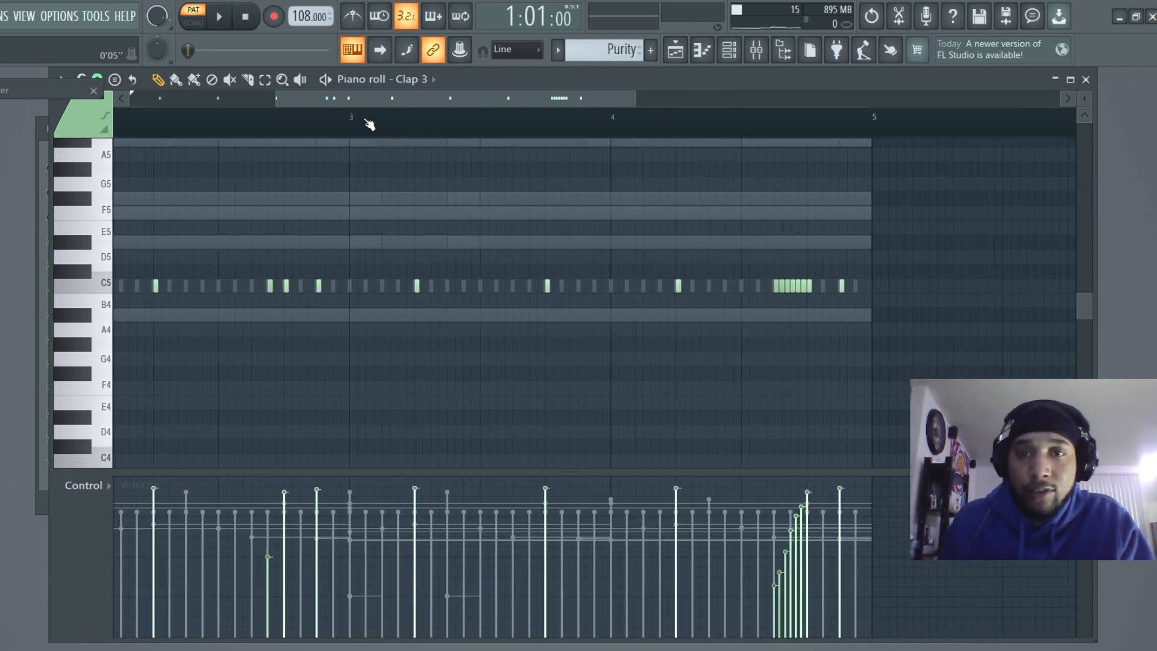
{"action": "scroll", "coordinate": [531, 131], "scroll_direction": "down", "scroll_amount": 2}
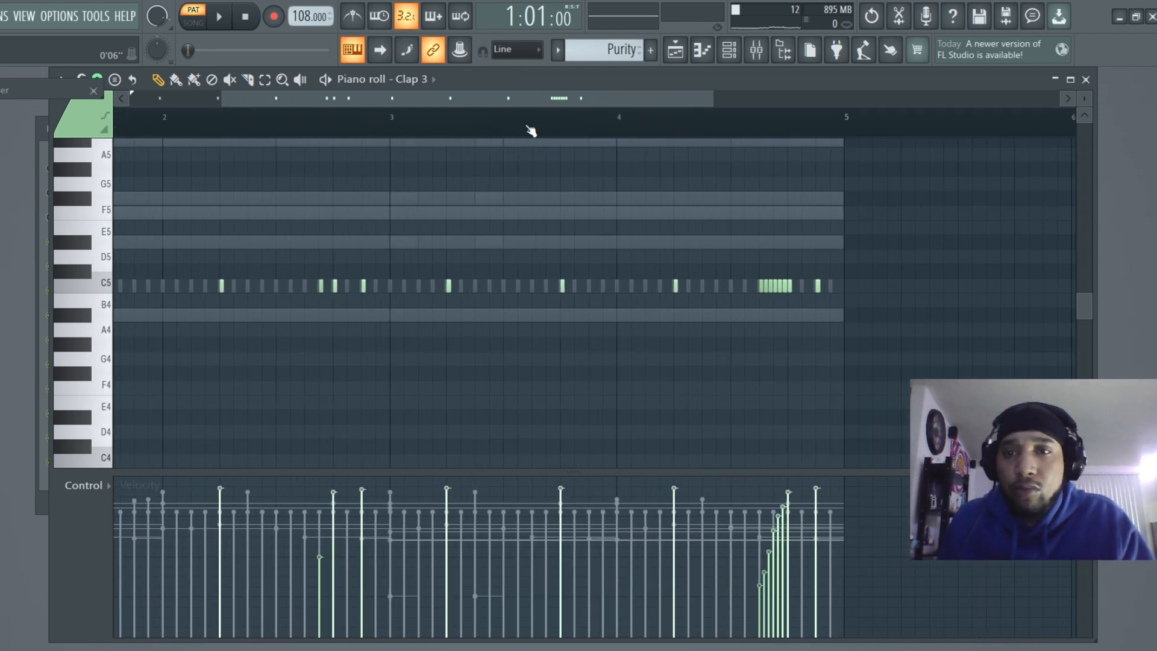
{"action": "left_click", "coordinate": [1085, 88]}
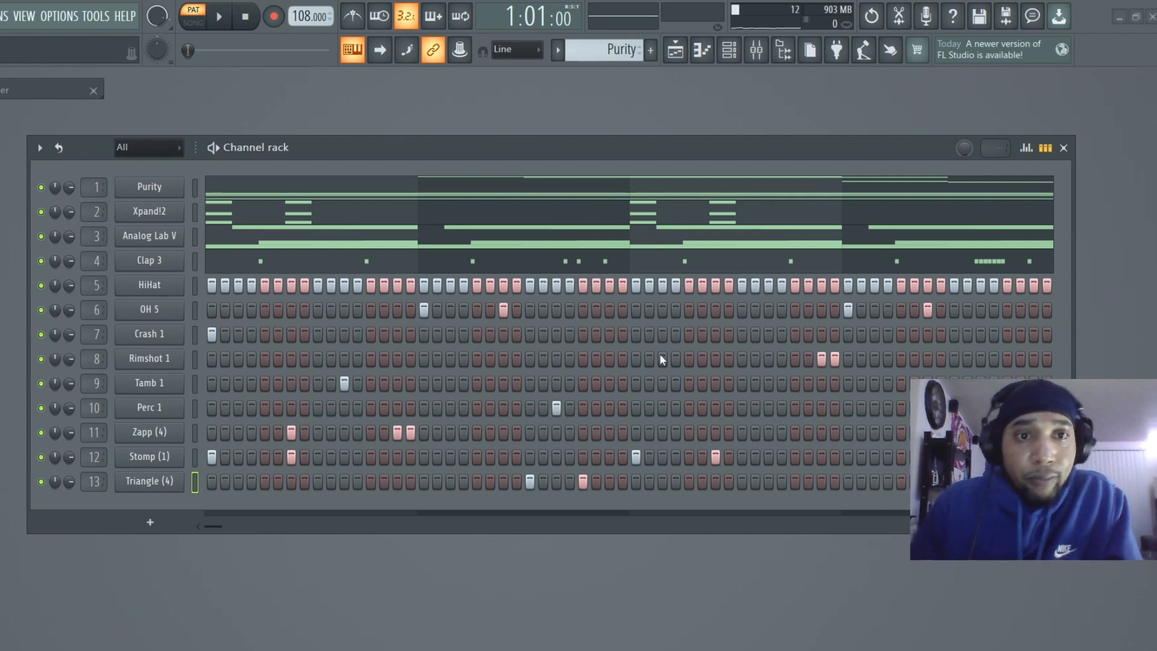
- Mute Analog Lab V, Xpand!2 and Purity and play back the drums alone
{"action": "left_click", "coordinate": [41, 236]}
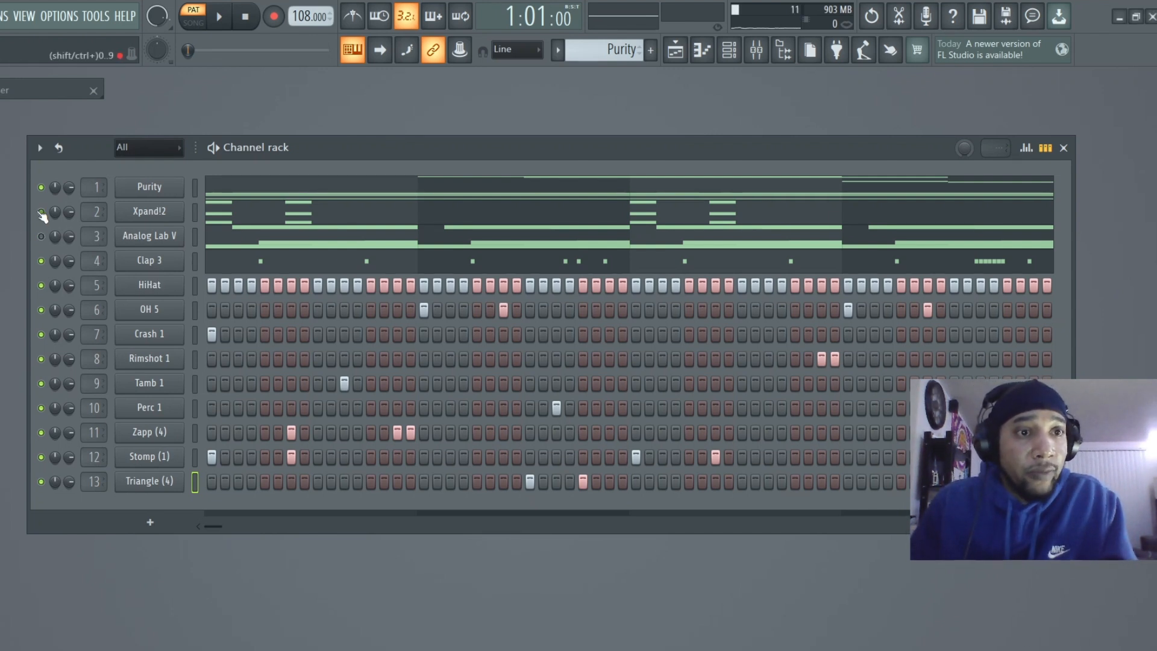
{"action": "left_click", "coordinate": [41, 212]}
{"action": "left_click", "coordinate": [41, 188]}
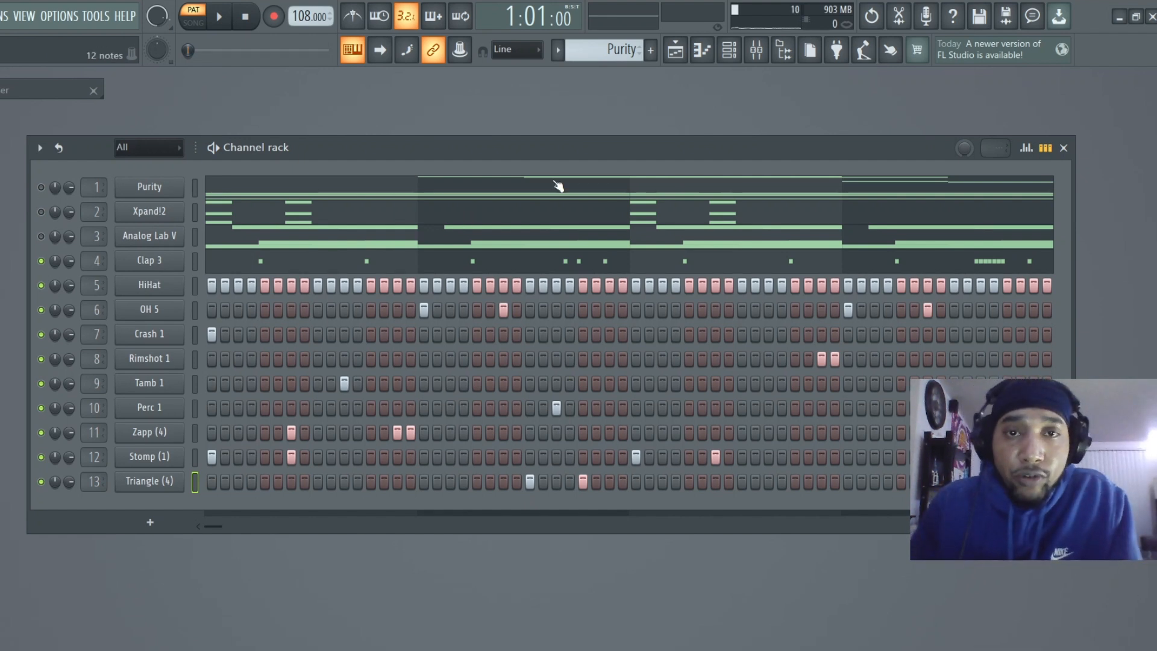
{"action": "key", "text": "space"}
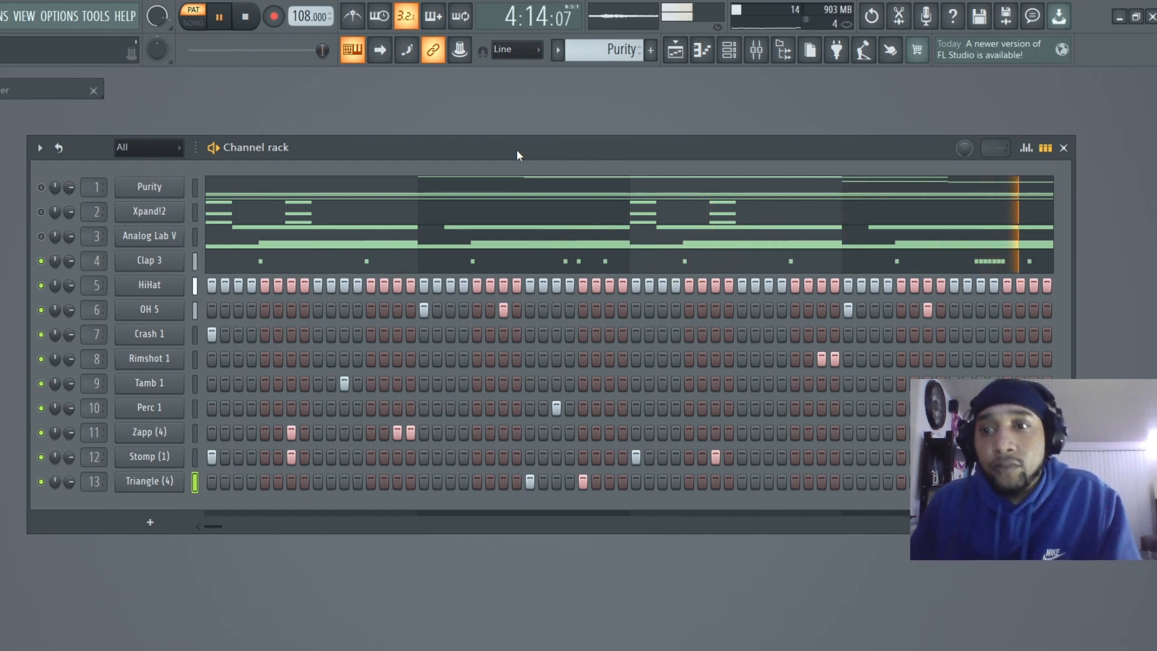
{"action": "key", "text": "space"}
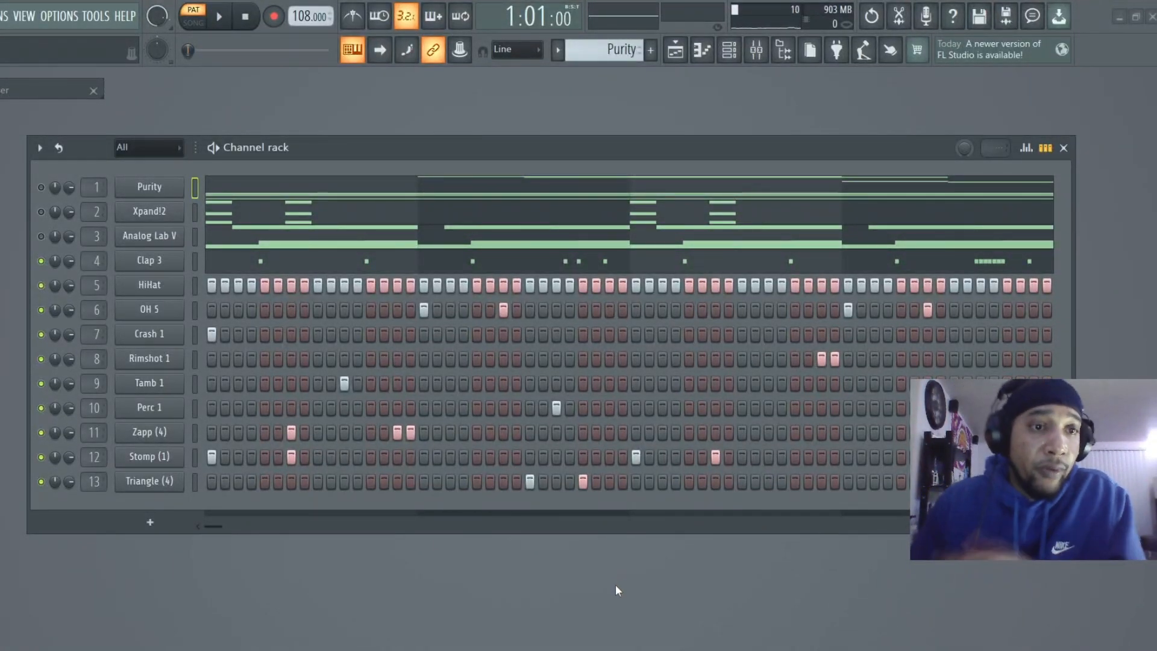
- Unmute Analog Lab V, Xpand!2 and Purity and play the melody together with the drums
{"action": "left_click", "coordinate": [41, 236]}
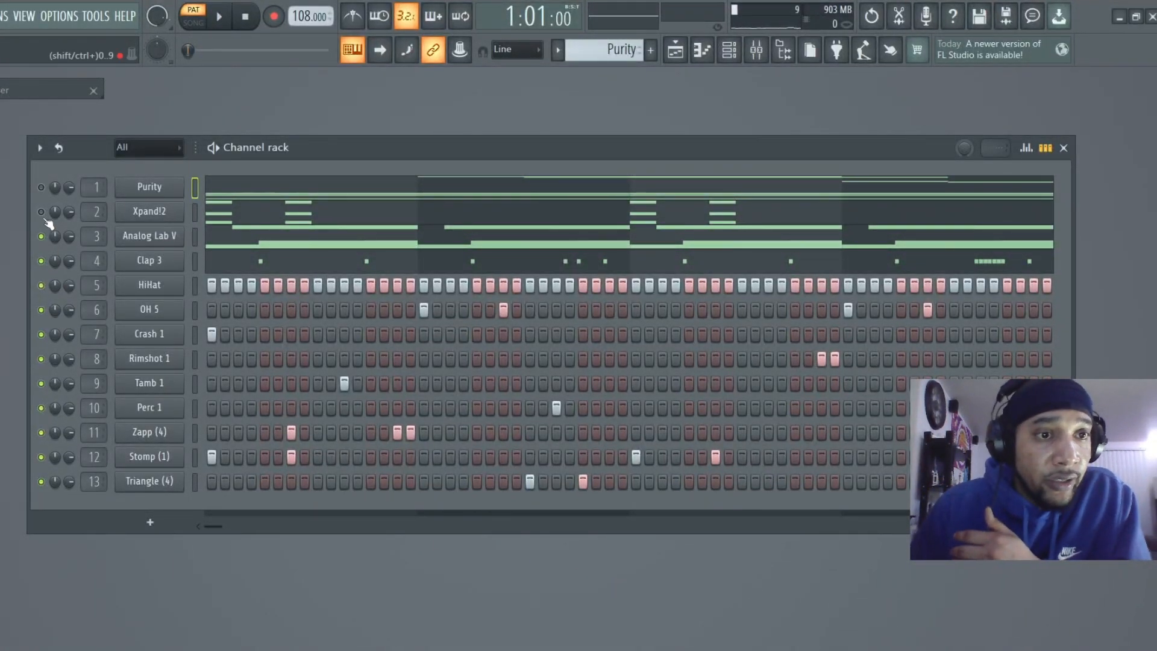
{"action": "left_click", "coordinate": [41, 188]}
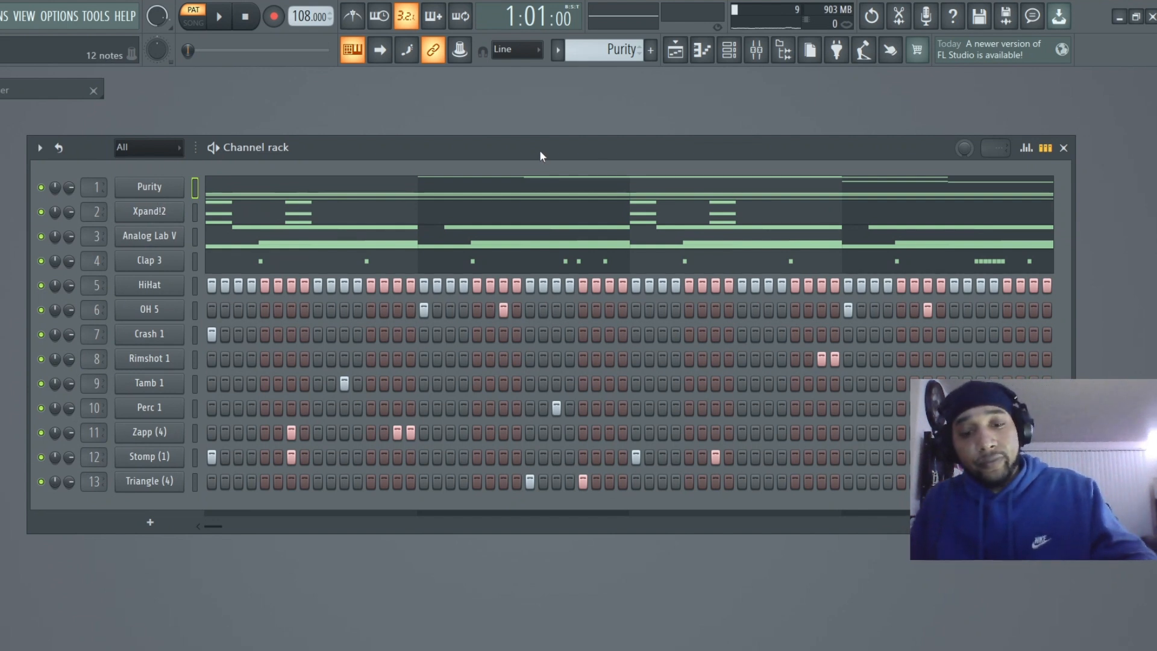
{"action": "key", "text": "space"}
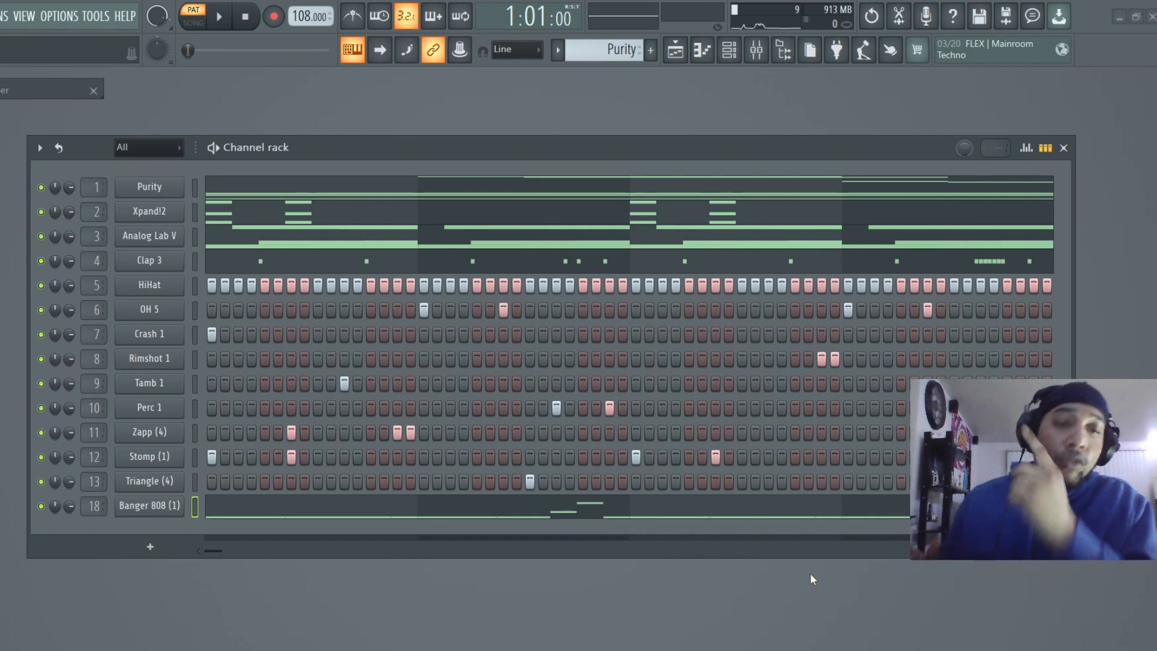
- Open the Banger 808 (1) notes in the piano roll, examine the bass line and highlight the last four notes in bar 4
{"action": "left_click", "coordinate": [250, 509]}
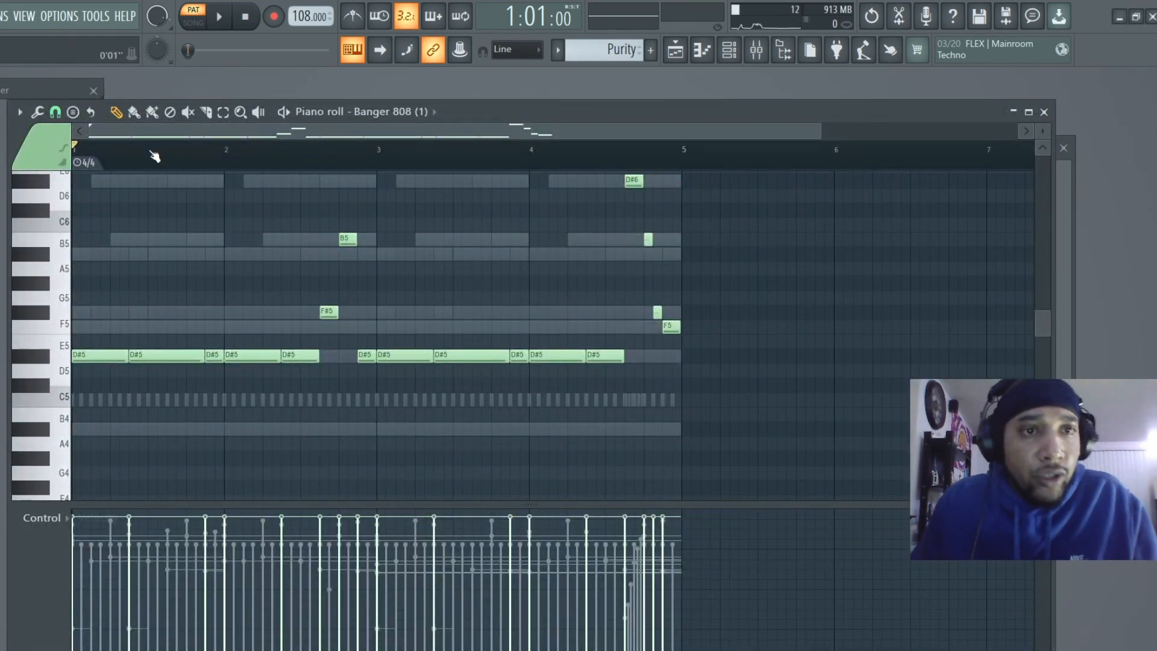
{"action": "scroll", "coordinate": [155, 154], "scroll_direction": "up", "scroll_amount": 2}
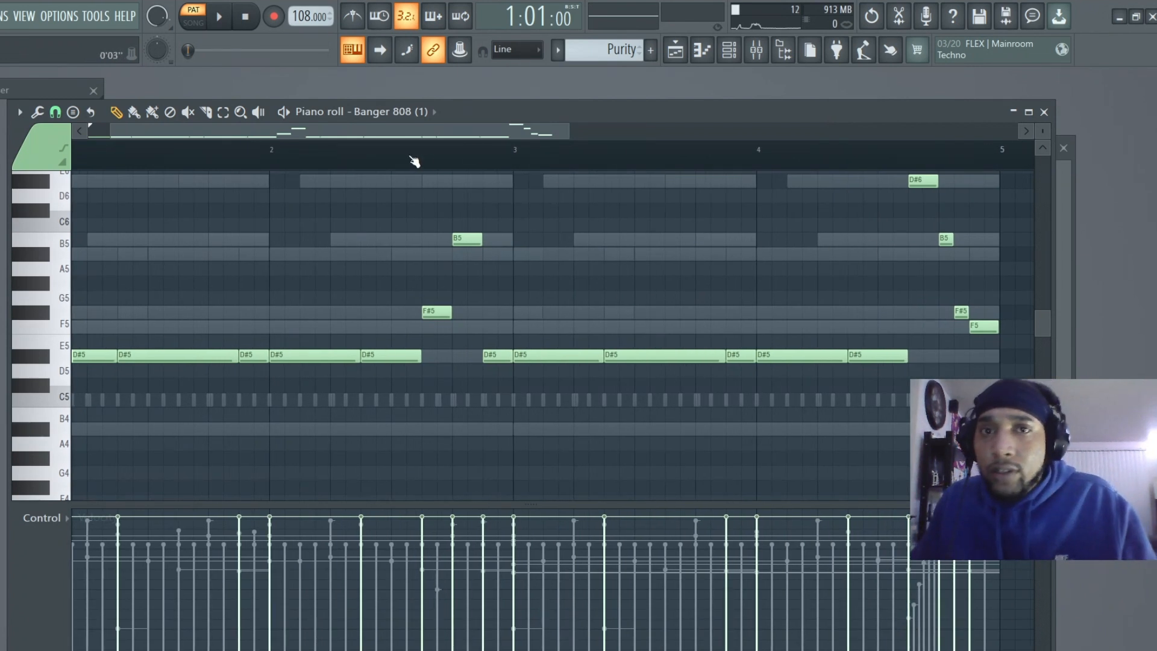
{"action": "scroll", "coordinate": [477, 230], "scroll_direction": "up", "scroll_amount": 1}
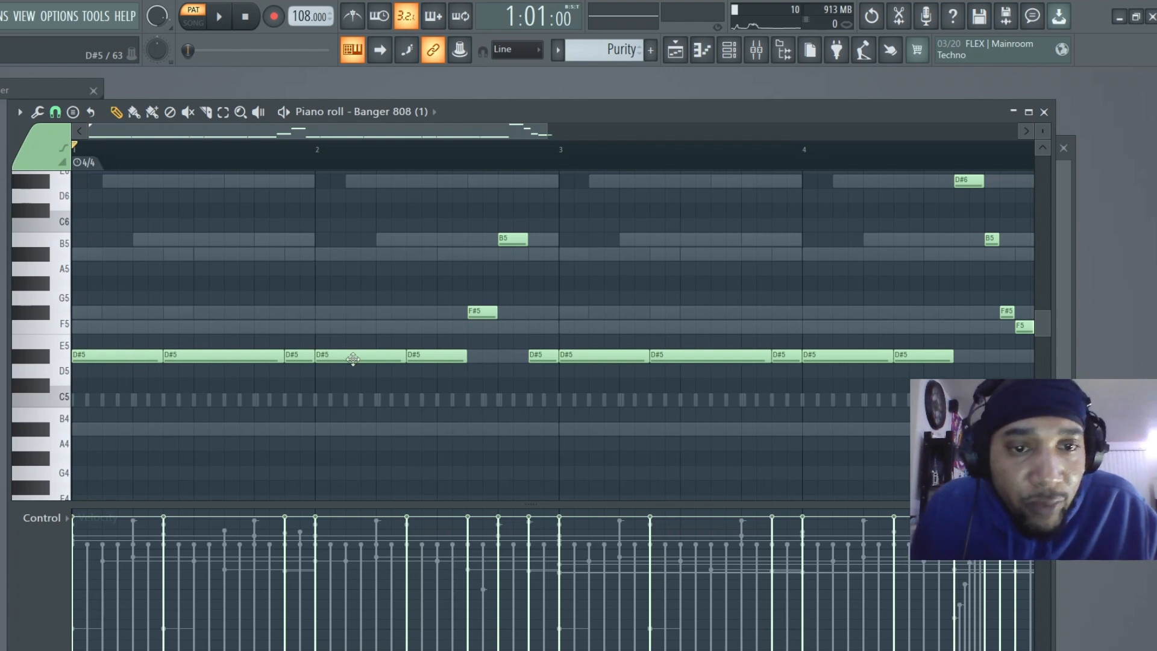
{"action": "scroll", "coordinate": [543, 278], "scroll_direction": "up", "scroll_amount": 2}
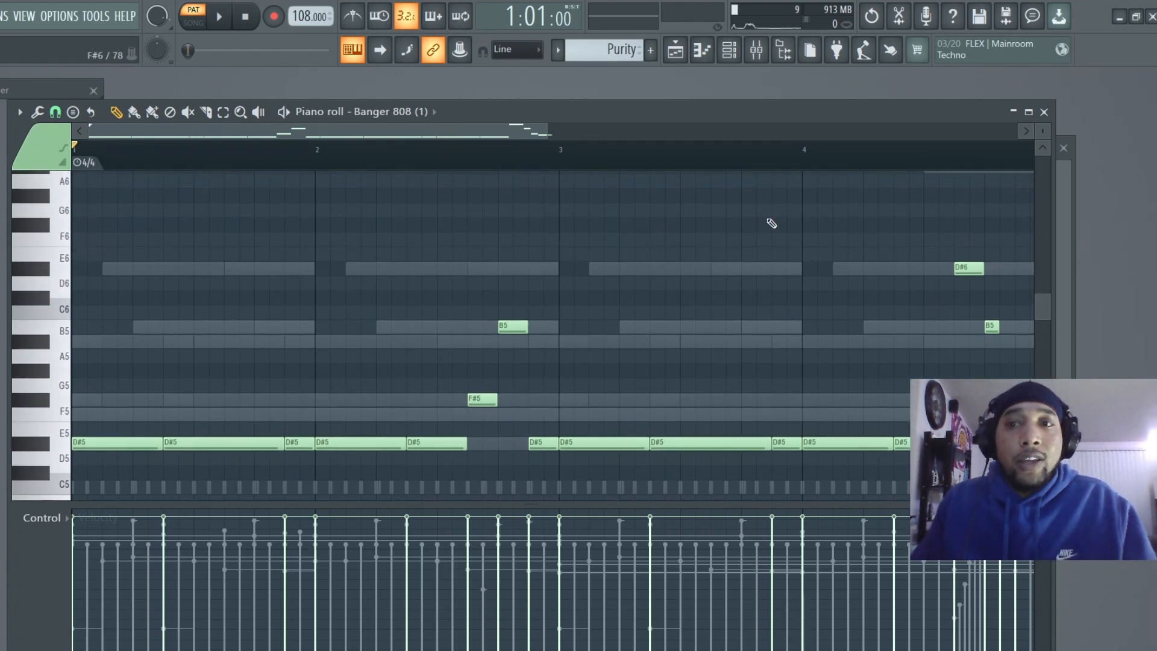
{"action": "left_click_drag", "start_coordinate": [511, 137], "coordinate": [602, 137]}
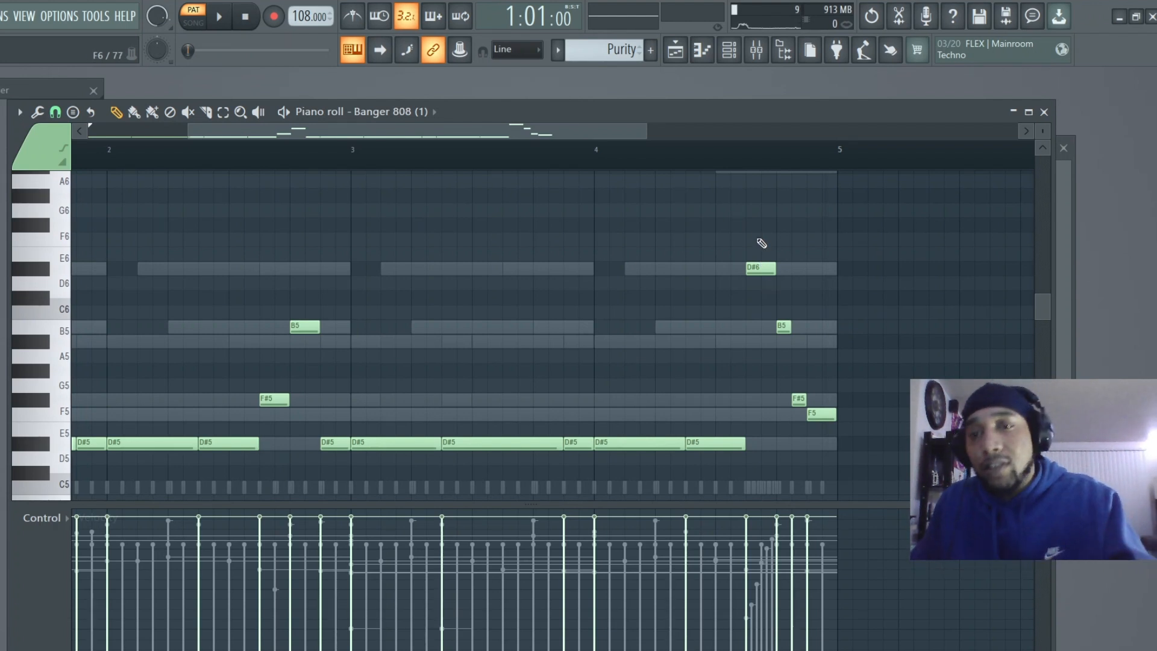
{"action": "left_click_drag", "start_coordinate": [758, 236], "coordinate": [855, 499]}
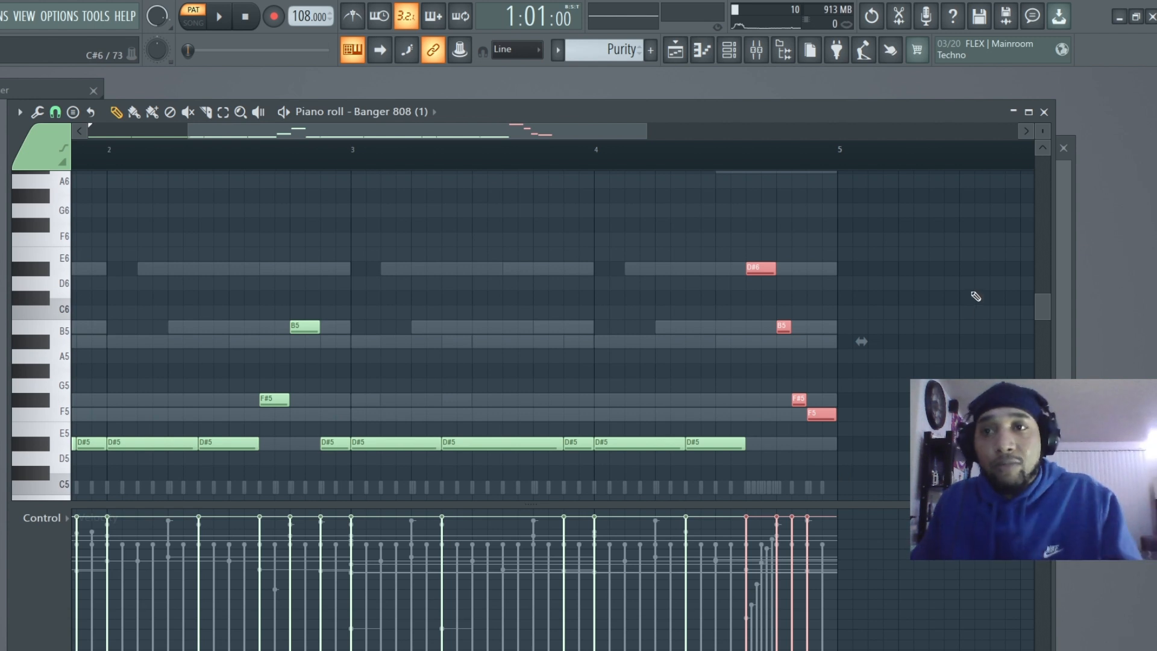
- Return to the Channel rack, mute every channel except Banger 808 (1) and play back the 808 line alone
{"action": "left_click", "coordinate": [1043, 112]}
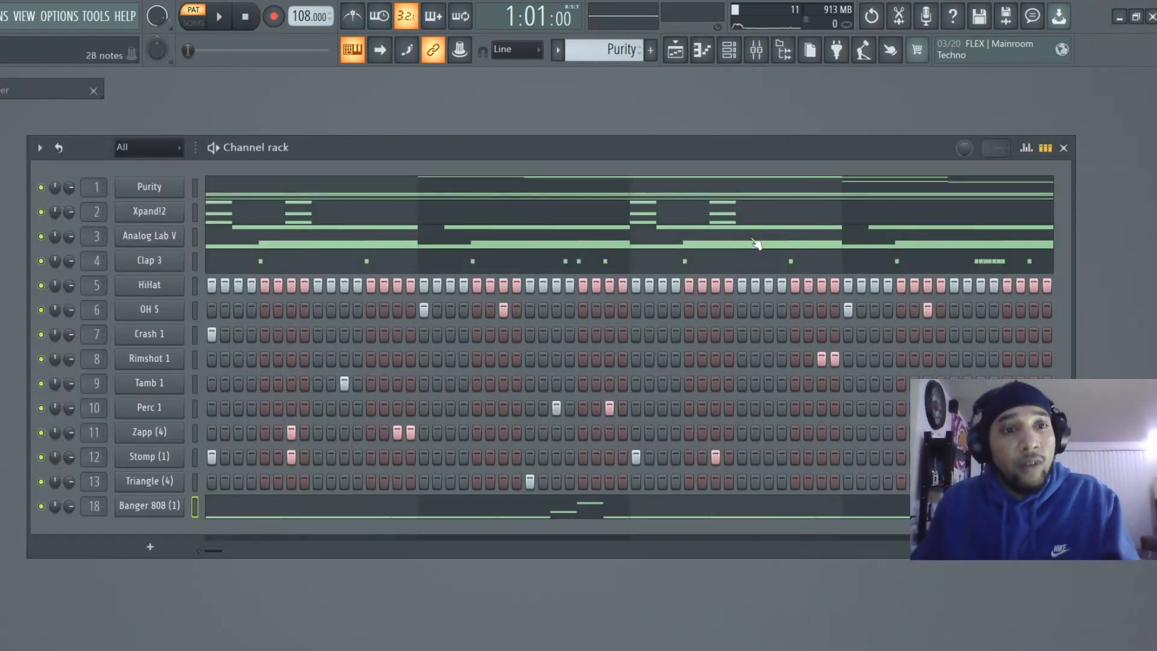
{"action": "left_click", "coordinate": [41, 186]}
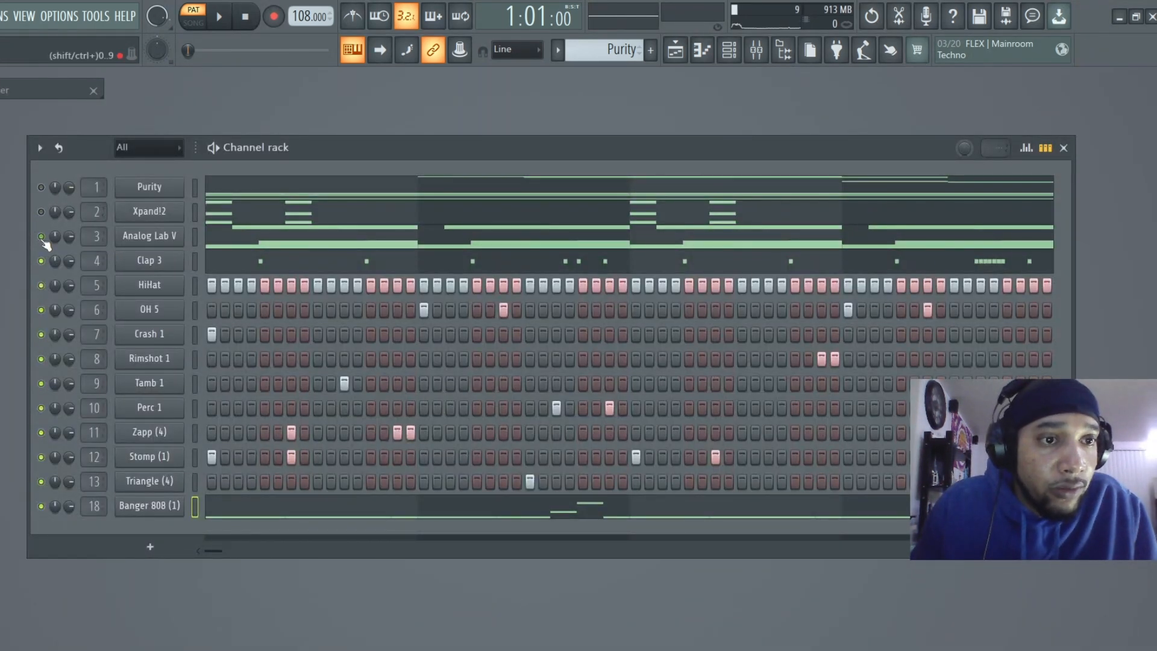
{"action": "left_click", "coordinate": [42, 310]}
{"action": "left_click", "coordinate": [41, 336]}
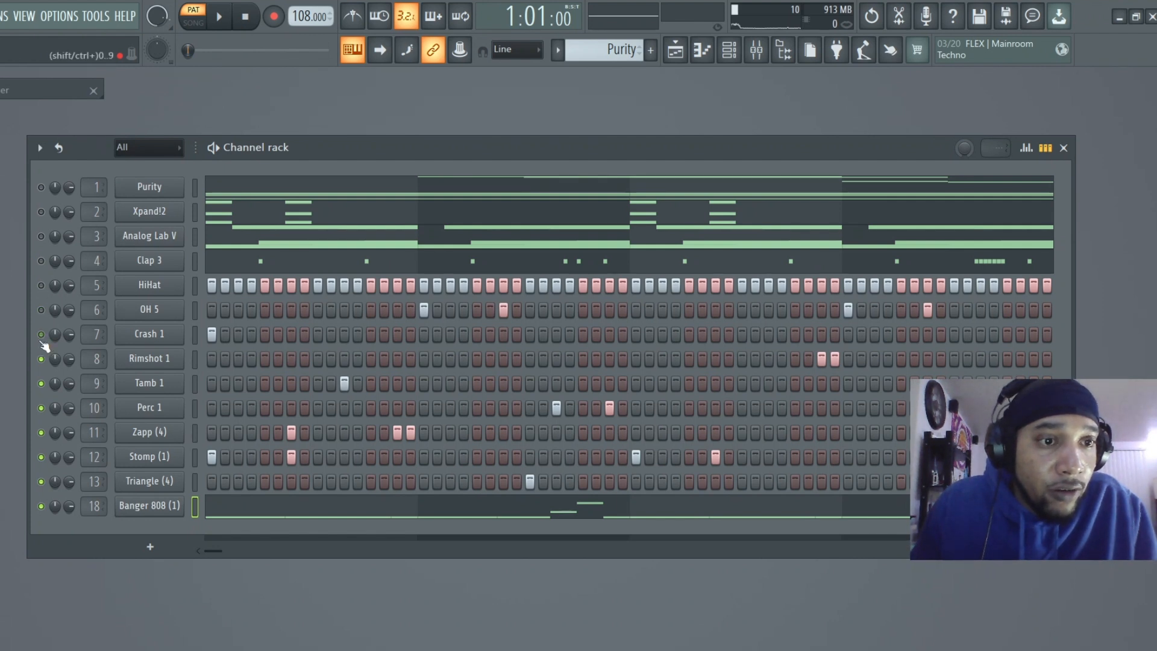
{"action": "left_click", "coordinate": [41, 432]}
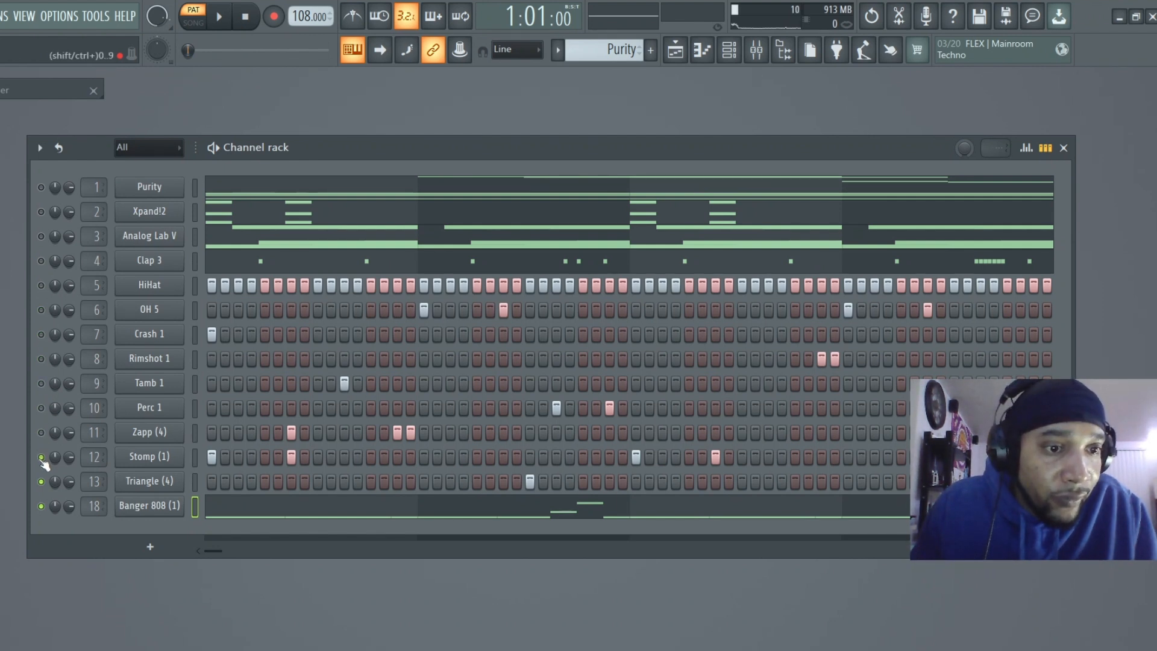
{"action": "left_click", "coordinate": [41, 457]}
{"action": "left_click", "coordinate": [41, 481]}
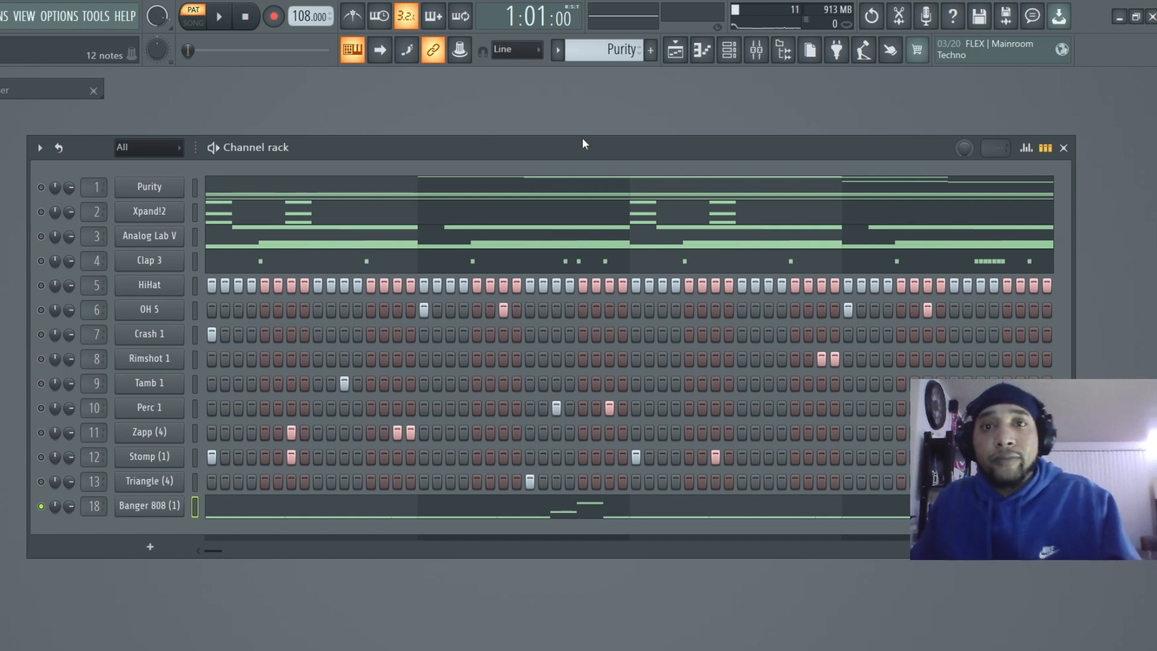
{"action": "key", "text": "space"}
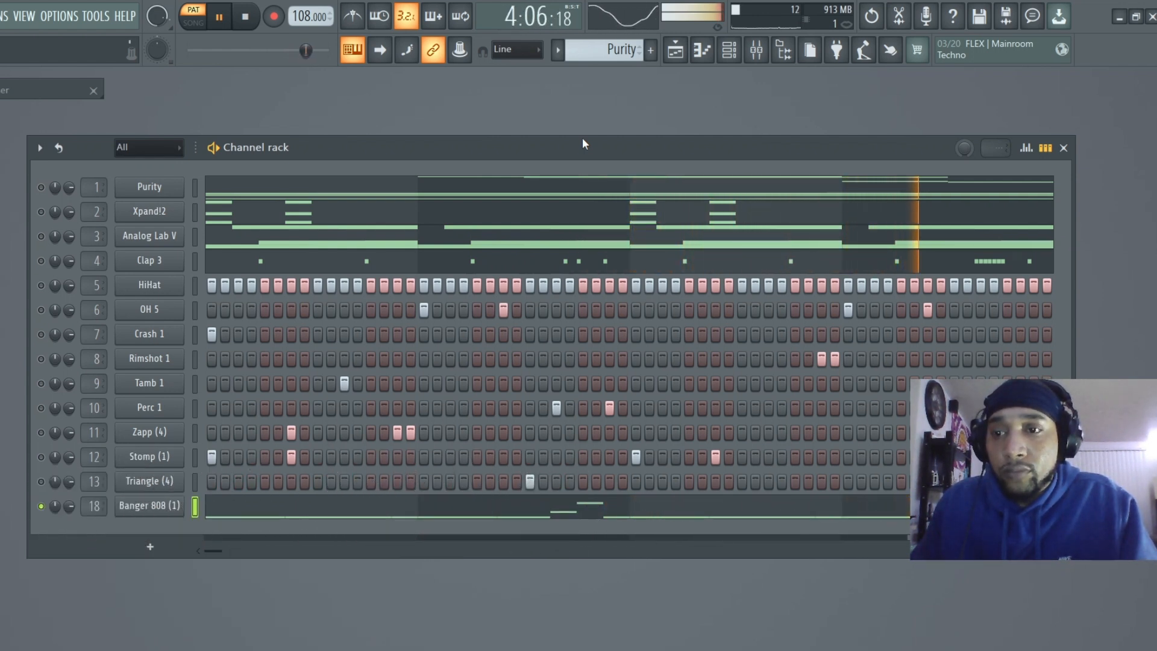
{"action": "key", "text": "space"}
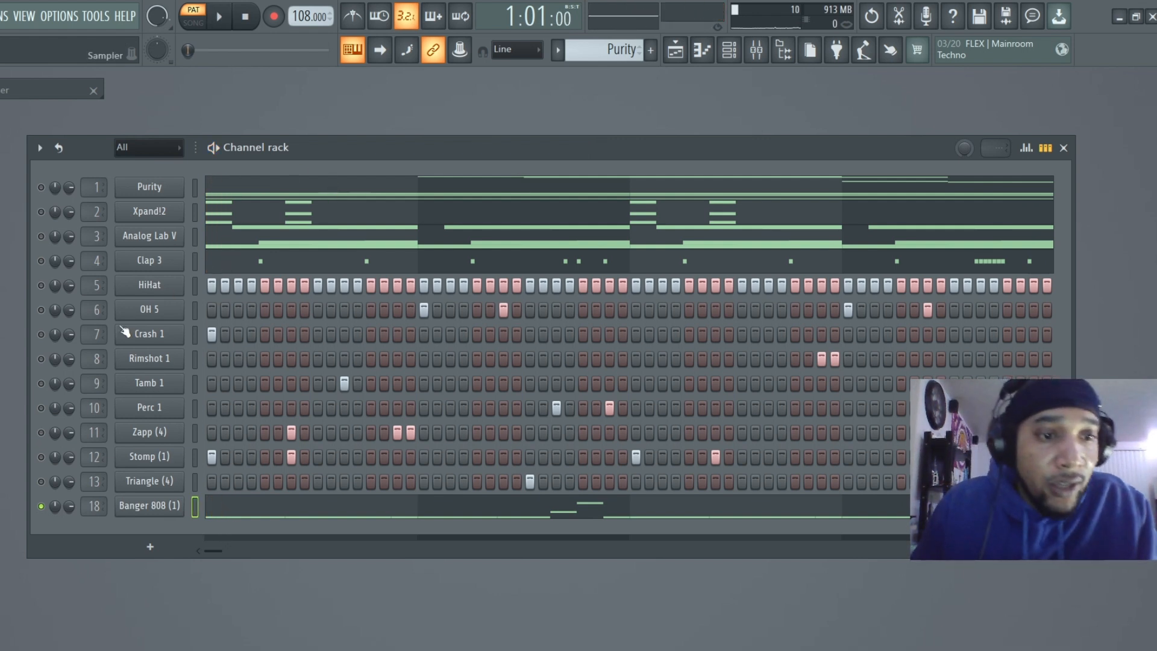
- Unmute all the melody and drum channels and play the full beat together with the 808
{"action": "left_click_drag", "start_coordinate": [41, 481], "coordinate": [44, 438]}
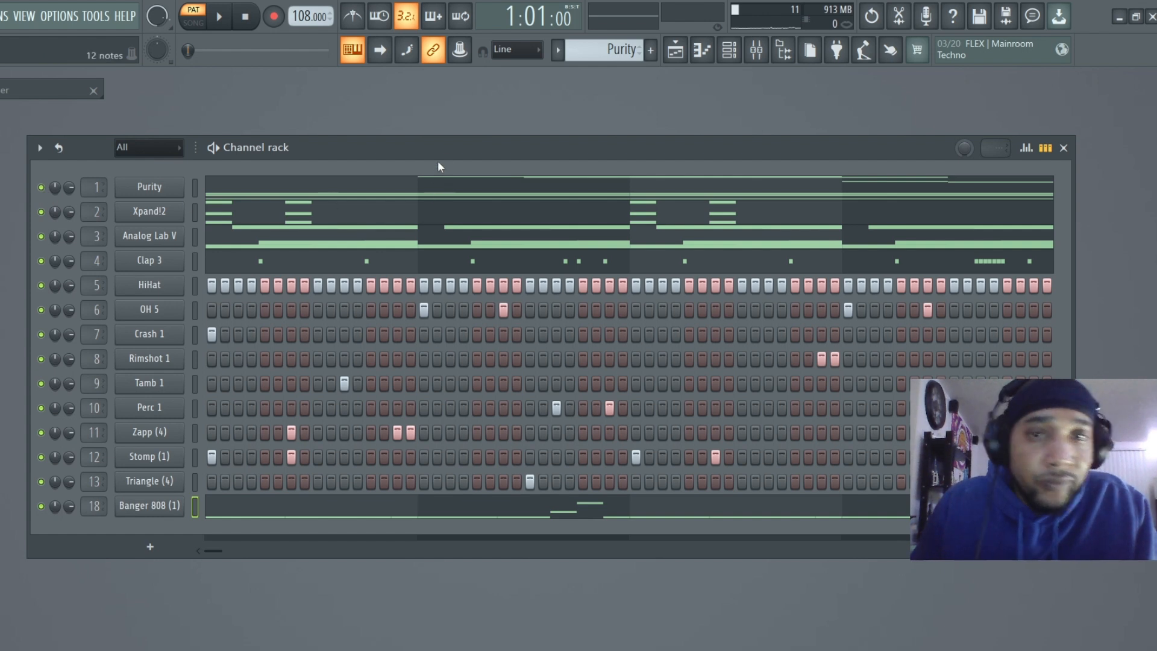
{"action": "key", "text": "space"}
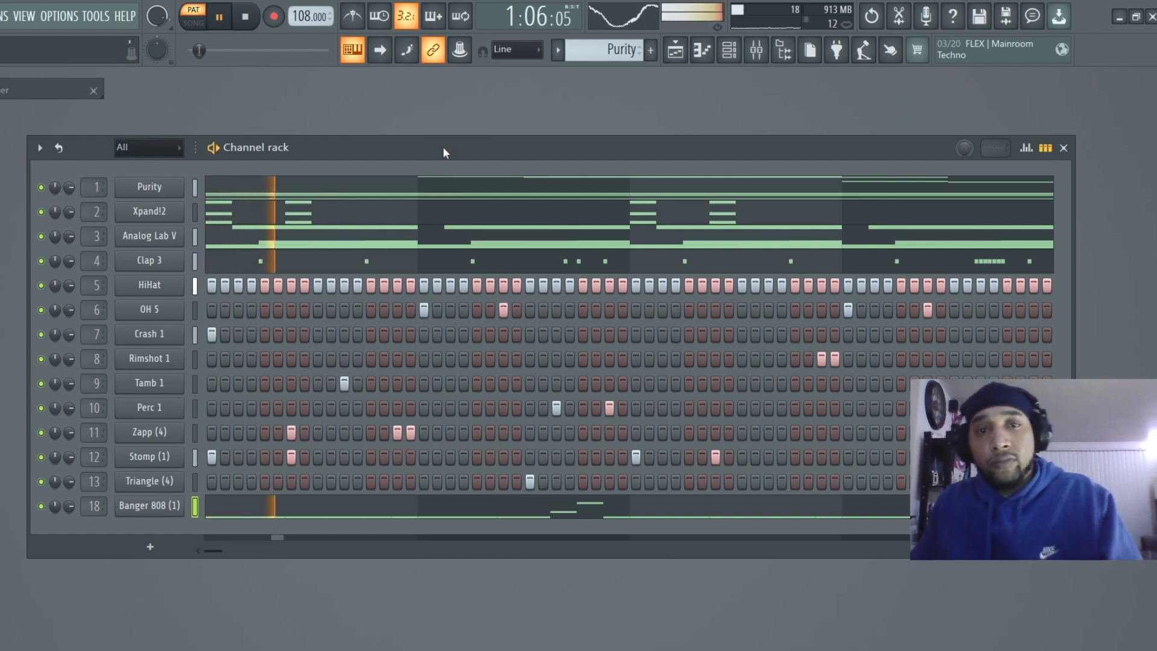